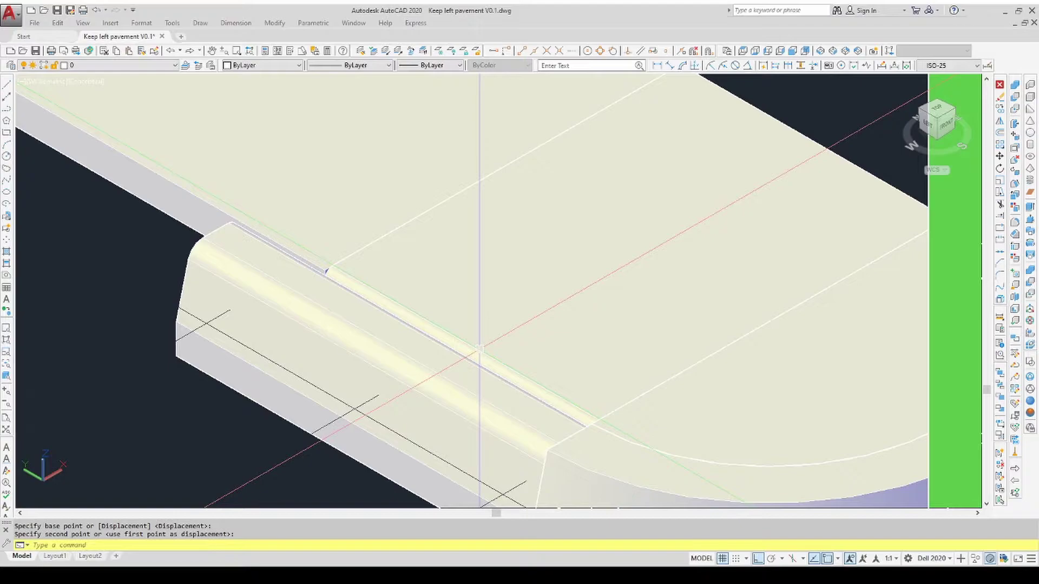
# Move one pavement slab aside to expose its top edges.
pyautogui.scroll(-10, 80, 476)
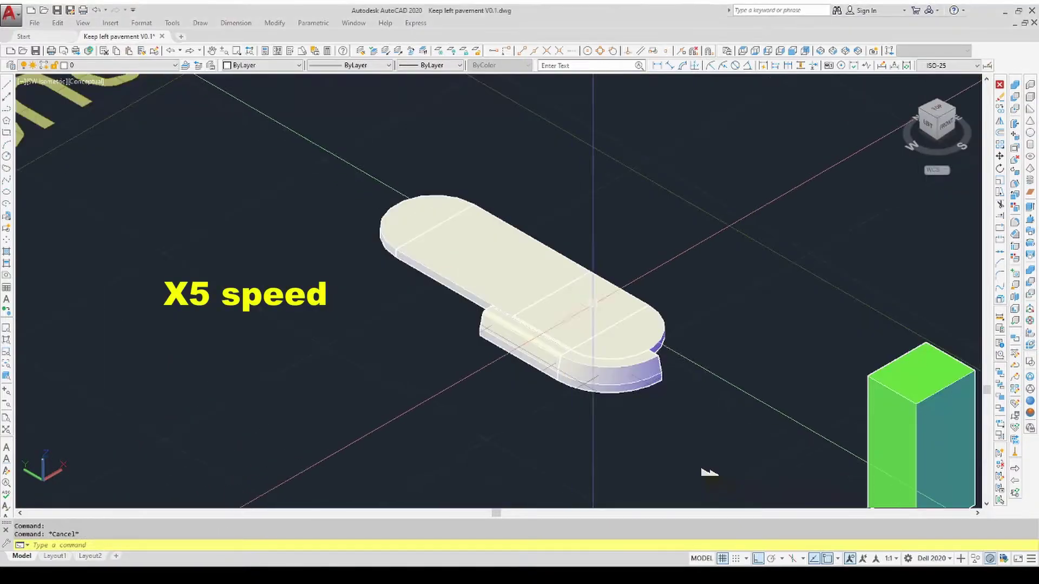
pyautogui.click(580, 325)
pyautogui.click(779, 287)
# Fillet the first top edges of the right and left slabs at radius 0.5.
pyautogui.click(1014, 226)
pyautogui.click(719, 235)
pyautogui.press('Return')
pyautogui.press('Return')
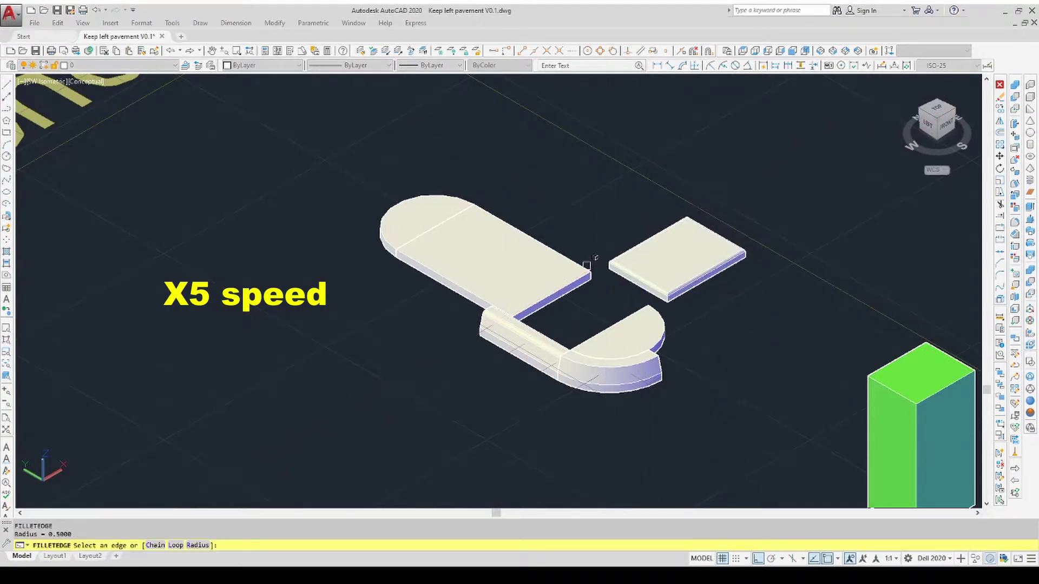
pyautogui.click(476, 297)
pyautogui.press('Return')
pyautogui.press('Return')
pyautogui.click(485, 287)
pyautogui.press('Return')
pyautogui.press('Return')
# Fillet the remaining slab top edges one after another.
pyautogui.scroll(8, 473, 246)
pyautogui.click(485, 254)
pyautogui.press('Return')
pyautogui.press('Return')
pyautogui.scroll(-8, 486, 254)
pyautogui.click(823, 479)
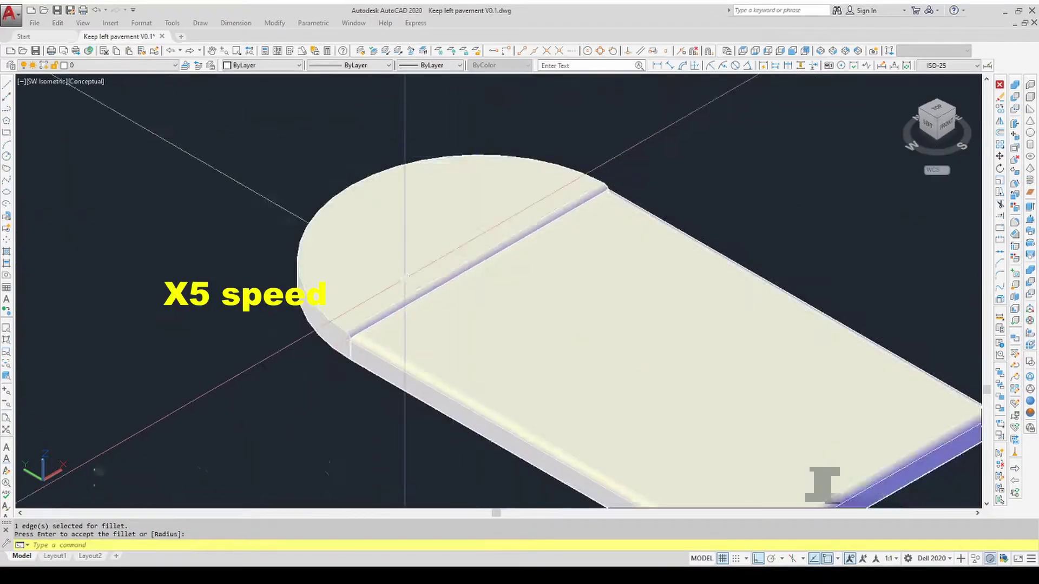
pyautogui.press('Return')
pyautogui.scroll(5, 323, 324)
pyautogui.press('Return')
pyautogui.click(260, 297)
pyautogui.press('Return')
pyautogui.press('Return')
# Try filleting the slab's arc edge, then cancel the edge rounding.
pyautogui.scroll(5, 568, 422)
pyautogui.scroll(2, 568, 421)
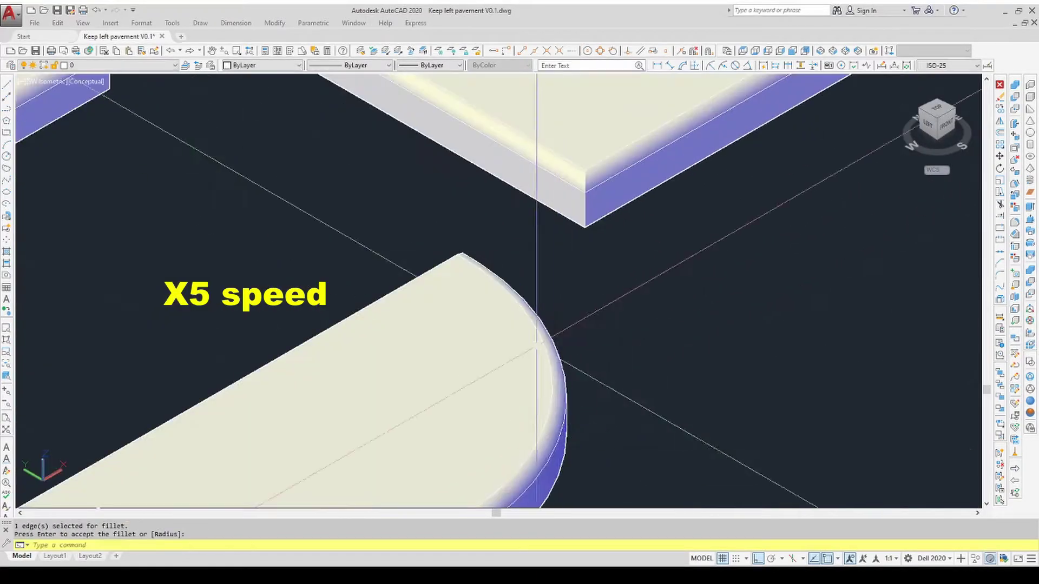
pyautogui.click(550, 339)
pyautogui.scroll(6, 539, 402)
pyautogui.press('Return')
pyautogui.press('Return')
pyautogui.click(554, 390)
pyautogui.scroll(-8, 554, 390)
pyautogui.press('Escape')
# Begin moving the separated slab, then undo the move to restore the slab layout.
pyautogui.click(752, 227)
pyautogui.click(1000, 156)
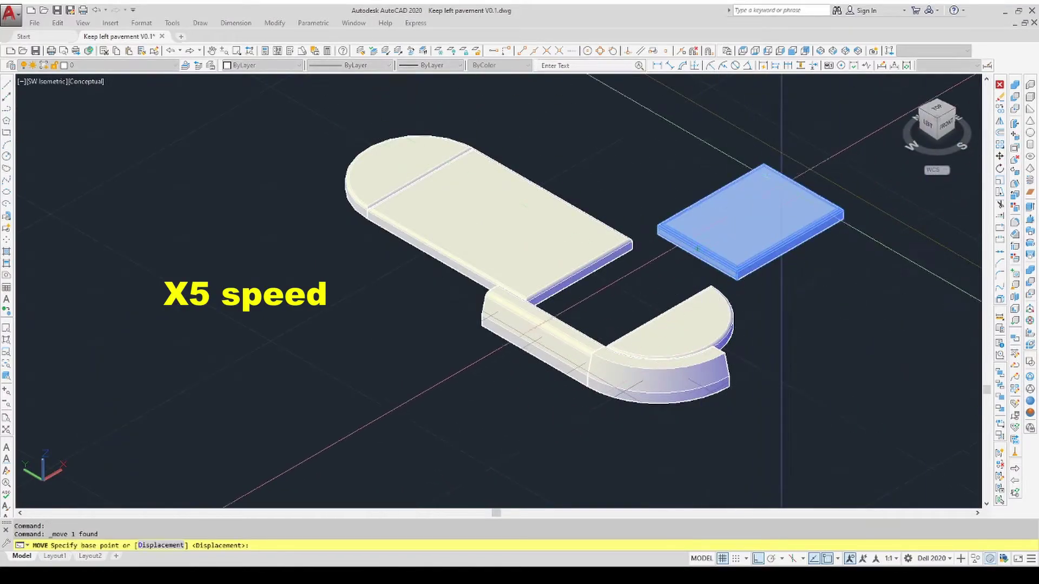
pyautogui.scroll(6, 736, 273)
pyautogui.click(372, 364)
pyautogui.scroll(-6, 371, 364)
pyautogui.scroll(2, 307, 411)
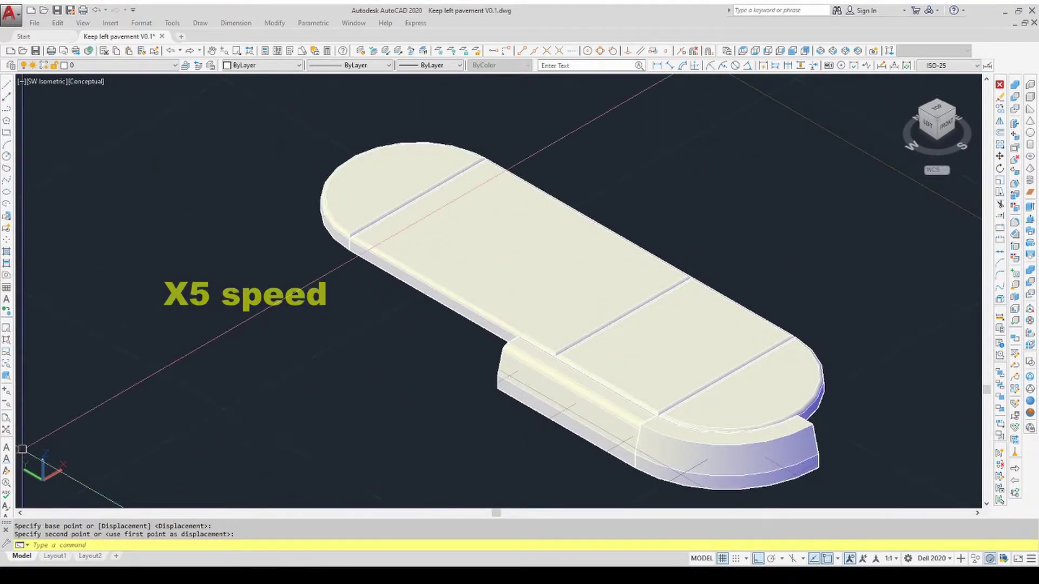
pyautogui.hotkey('ctrl', 'z')
pyautogui.click(1014, 223)
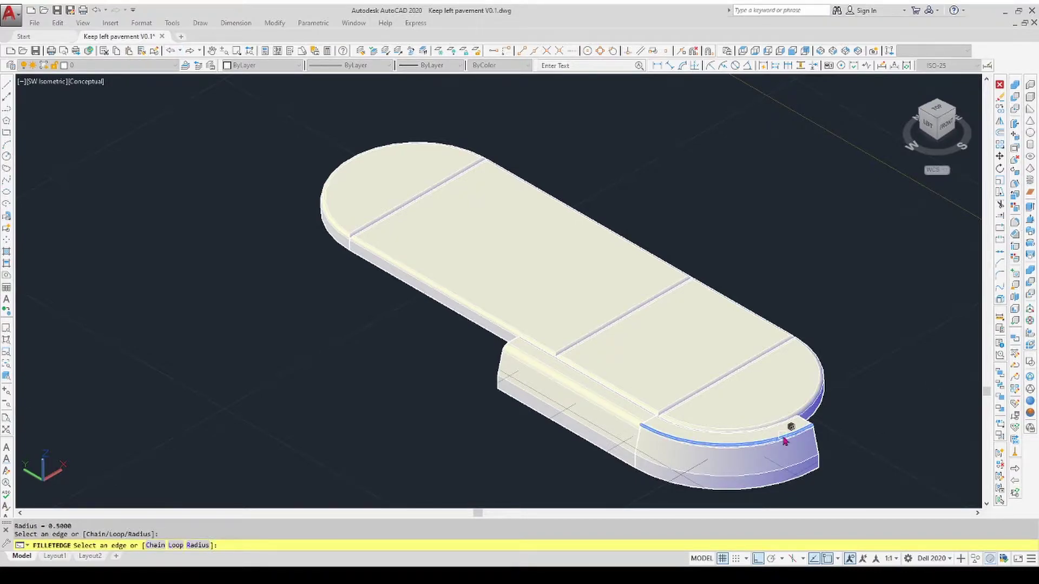
# Set the fillet radius to 1 and select the curved kerb's arc edge.
pyautogui.write('r')
pyautogui.press('Return')
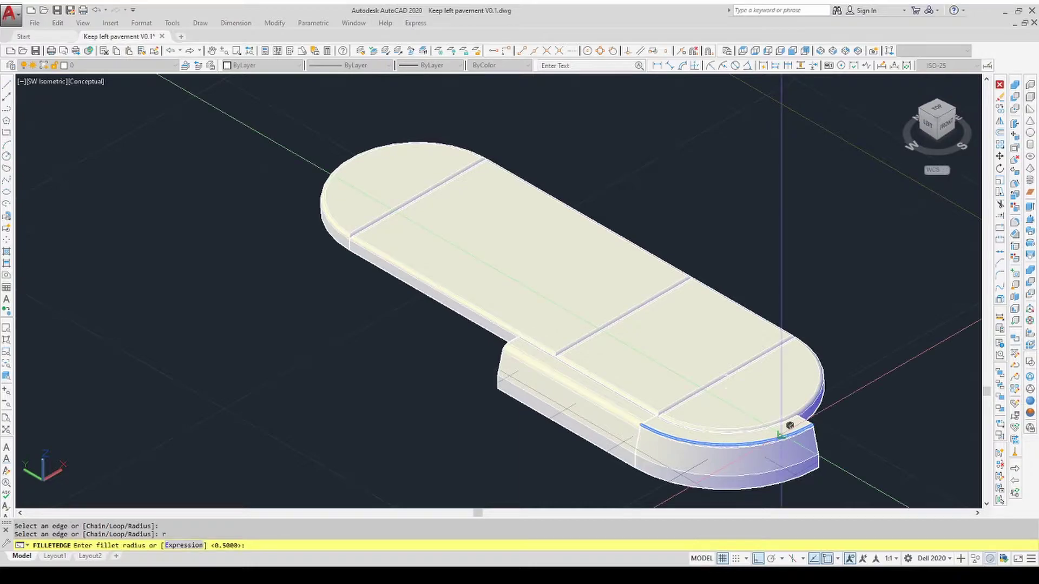
pyautogui.write('1')
pyautogui.press('Return')
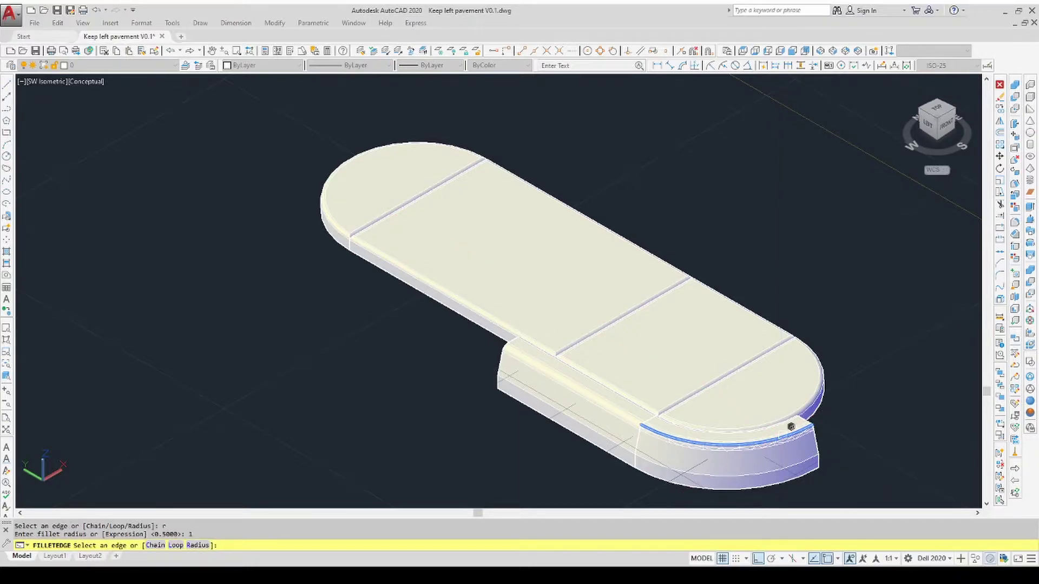
pyautogui.click(790, 427)
pyautogui.press('Return')
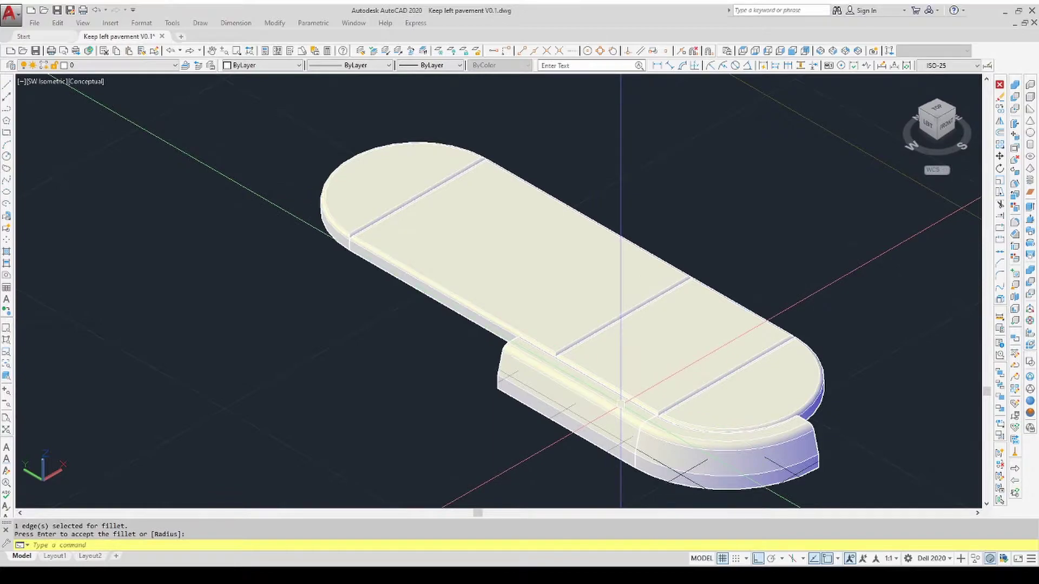
# Apply the kerb fillet, then mirror the curved kerb about the rounded end, keeping the original.
pyautogui.press('Return')
pyautogui.click(623, 387)
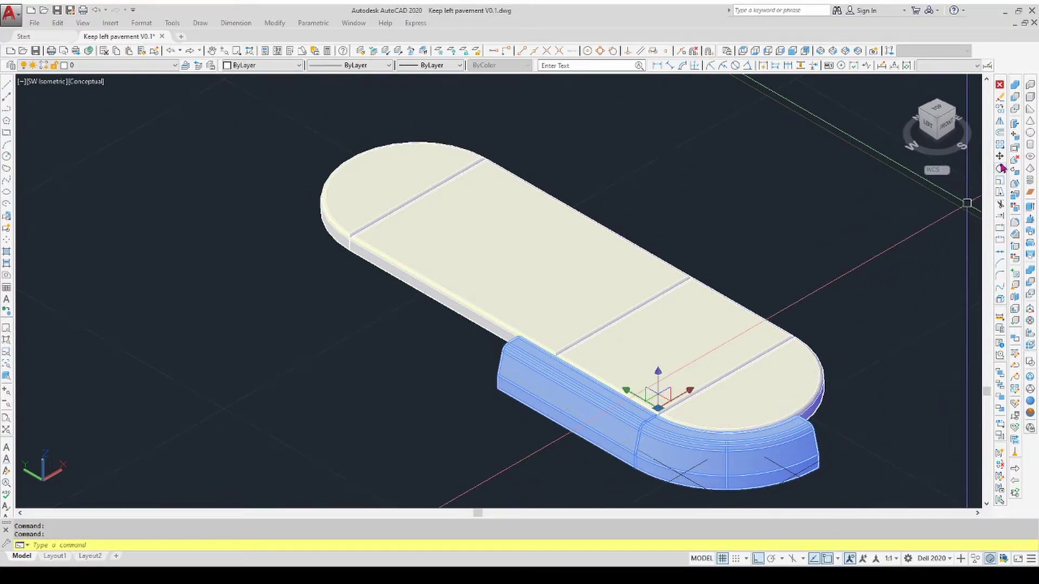
pyautogui.click(1000, 122)
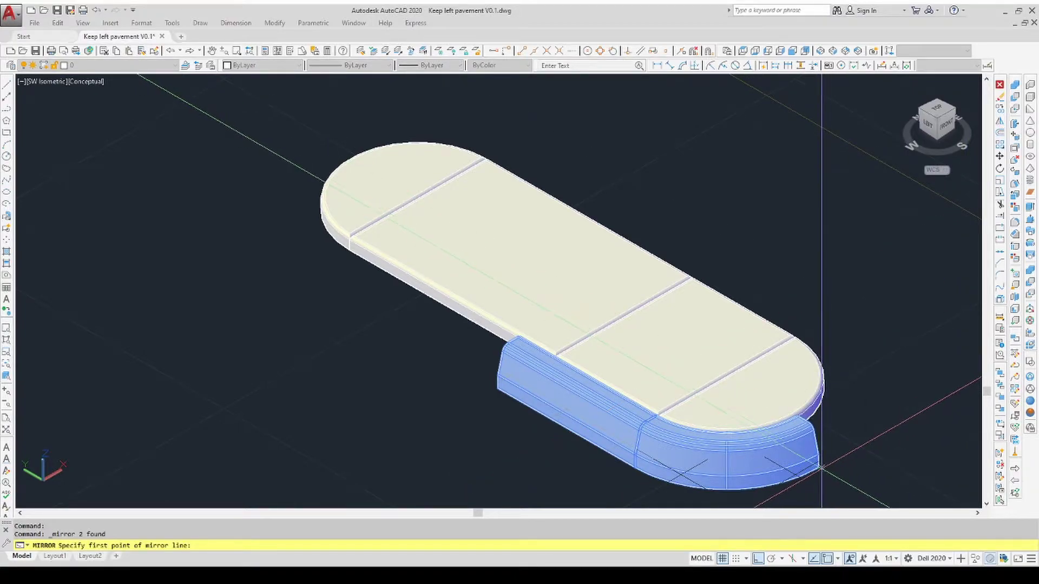
pyautogui.scroll(5, 819, 466)
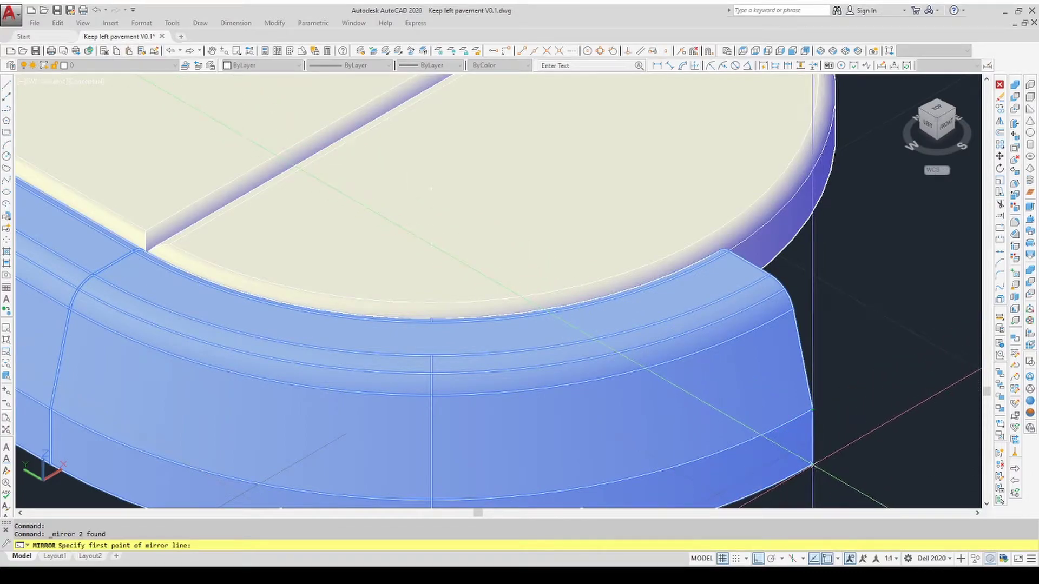
pyautogui.click(813, 403)
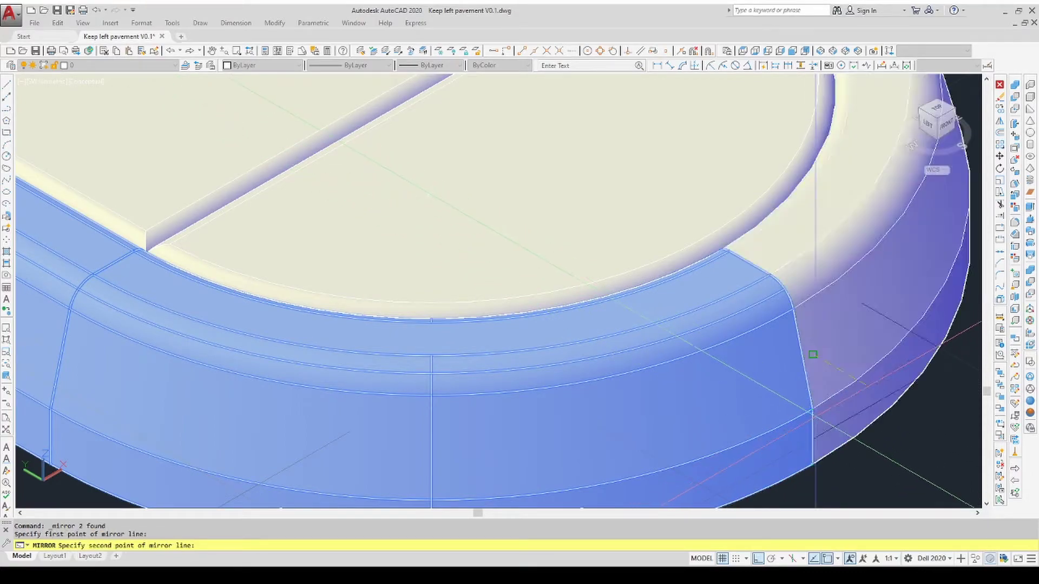
pyautogui.scroll(-5, 827, 419)
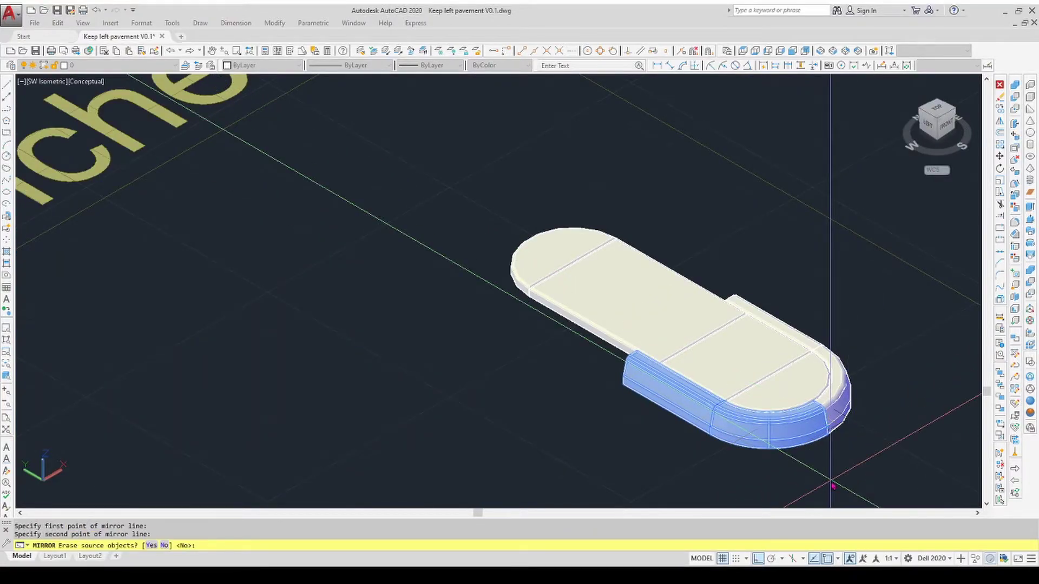
pyautogui.press('Return')
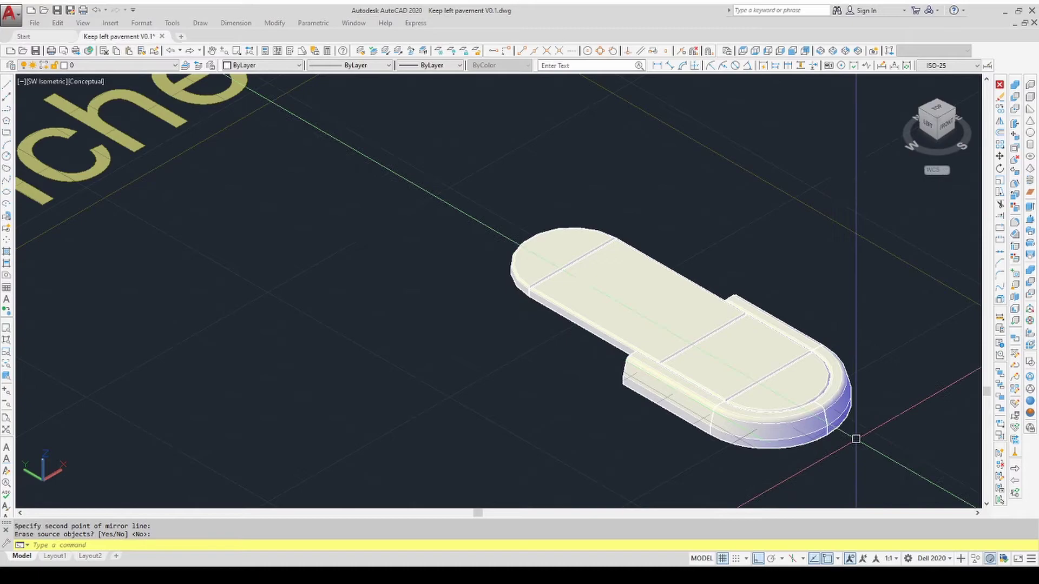
pyautogui.click(855, 436)
pyautogui.click(806, 395)
pyautogui.click(782, 322)
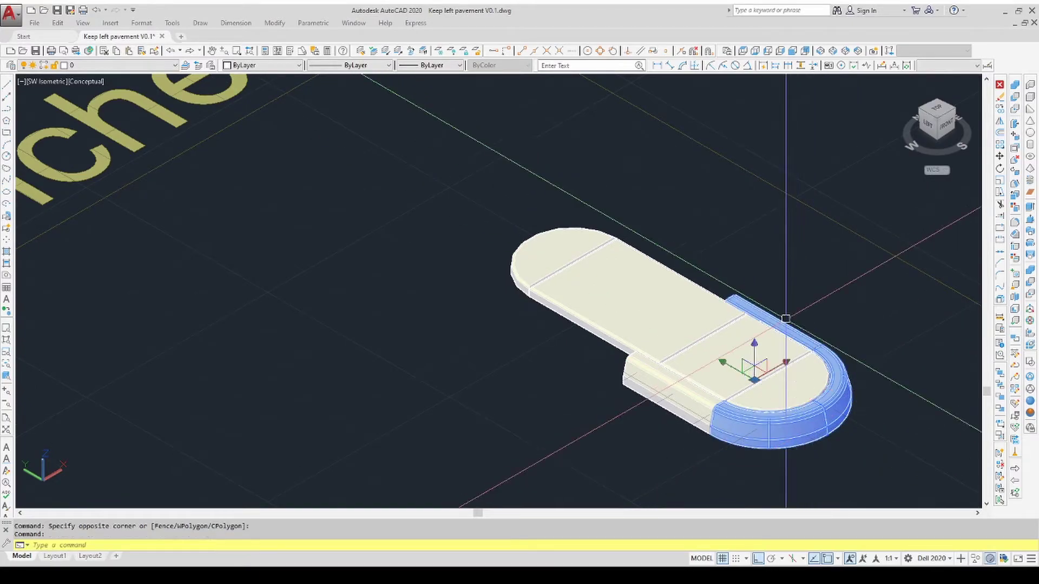
pyautogui.click(698, 392)
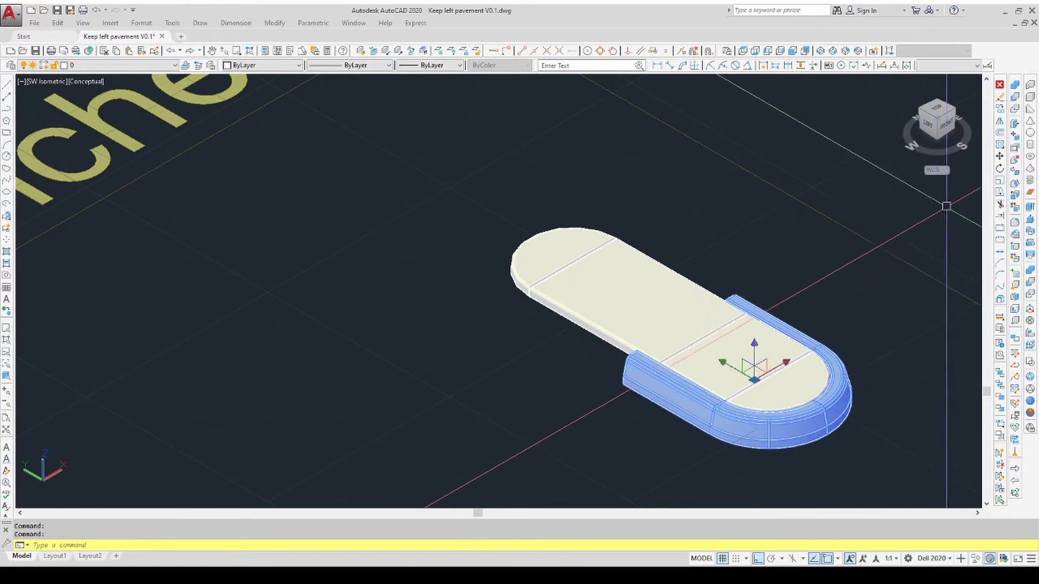
pyautogui.click(999, 125)
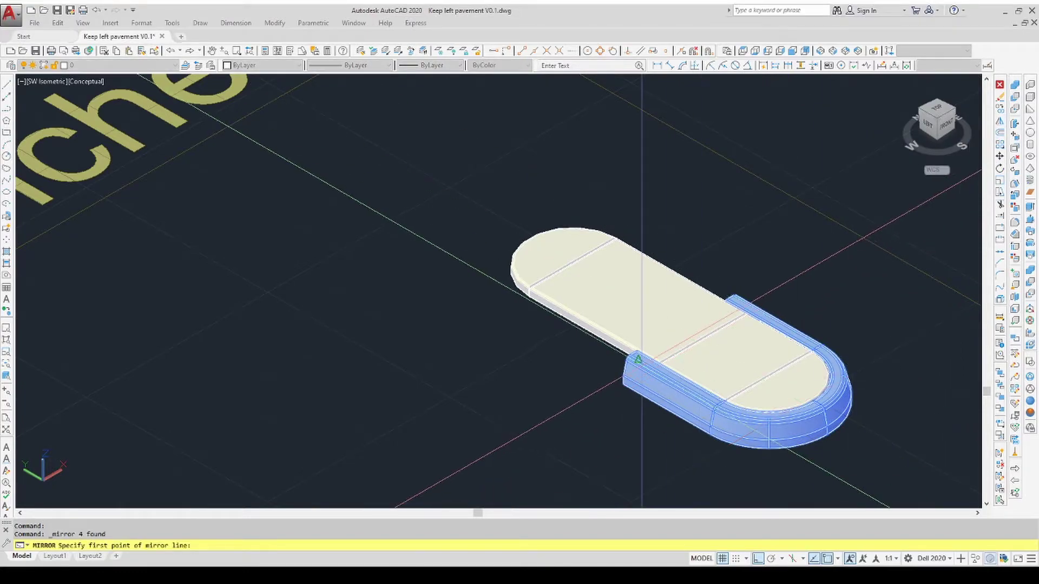
pyautogui.scroll(4, 634, 356)
pyautogui.scroll(4, 635, 356)
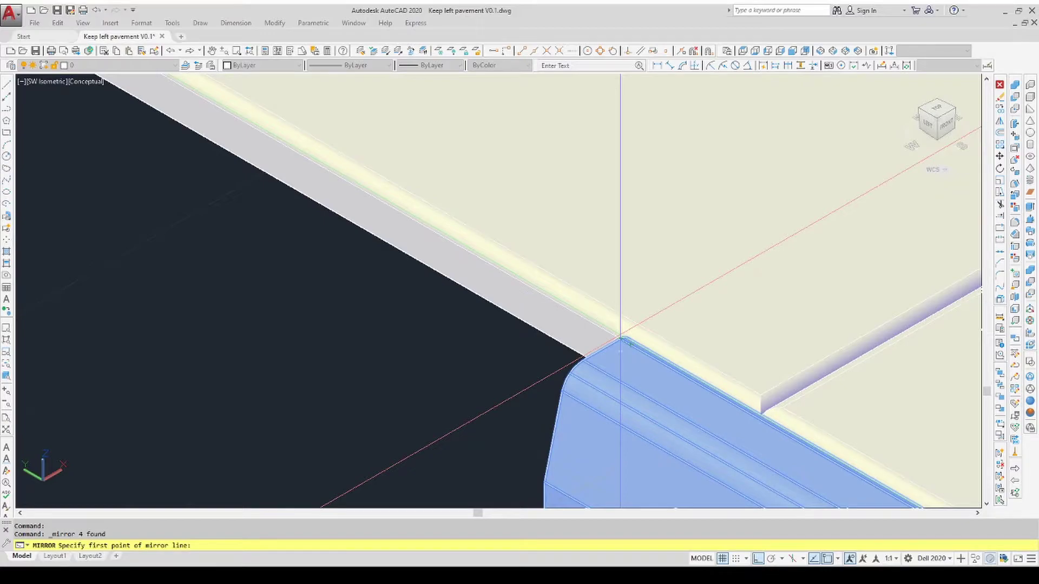
pyautogui.scroll(-6, 621, 338)
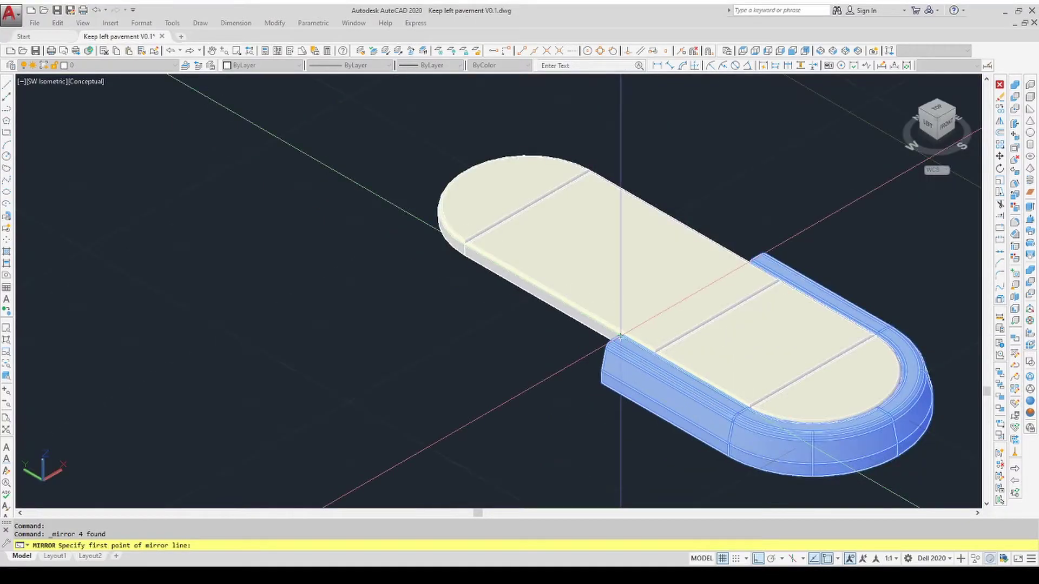
pyautogui.click(620, 337)
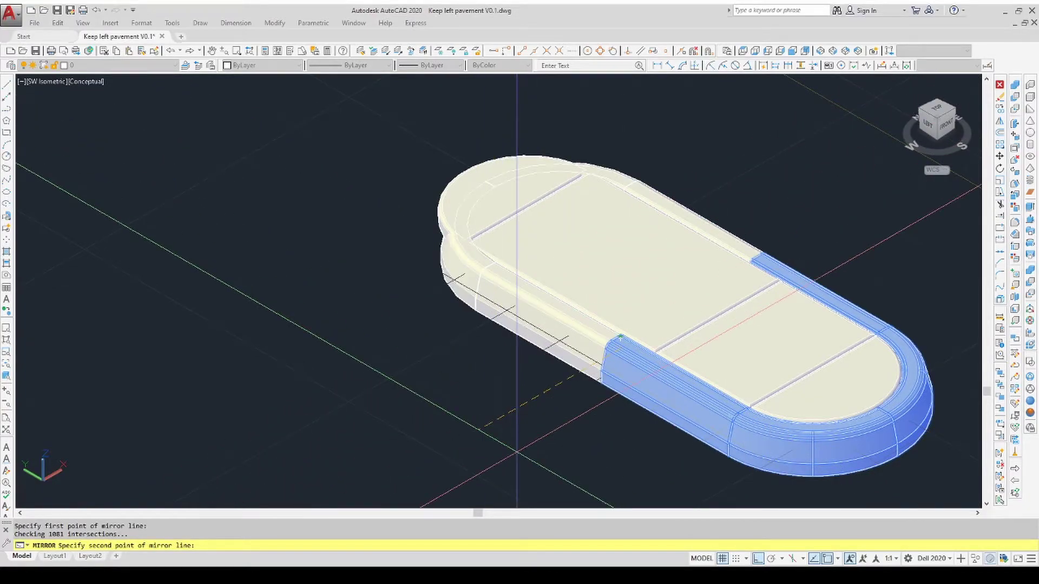
pyautogui.press('Escape')
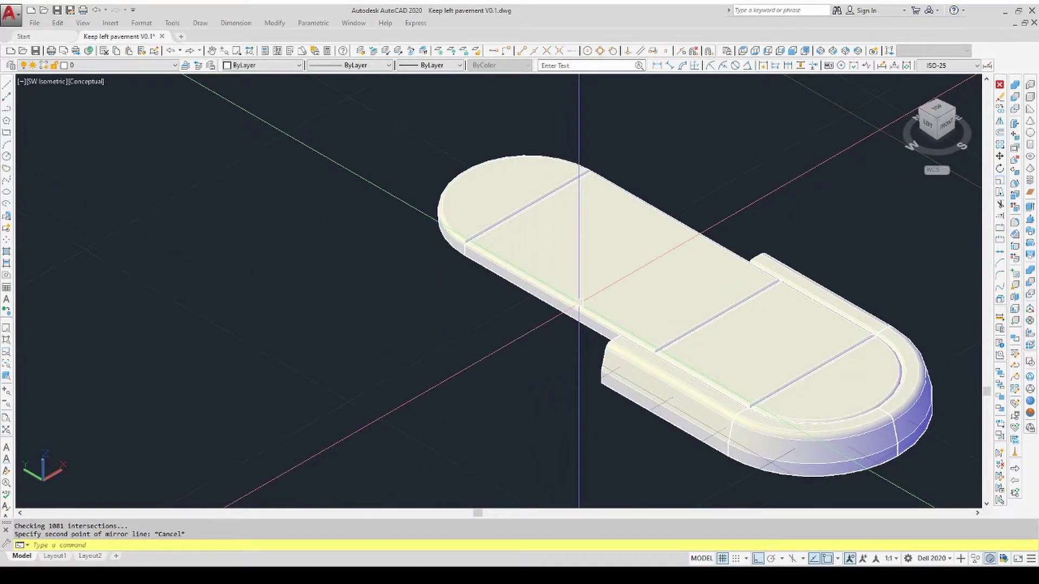
# Draw a line snapped between two edge midpoints across the island's middle.
pyautogui.click(7, 84)
pyautogui.scroll(4, 524, 208)
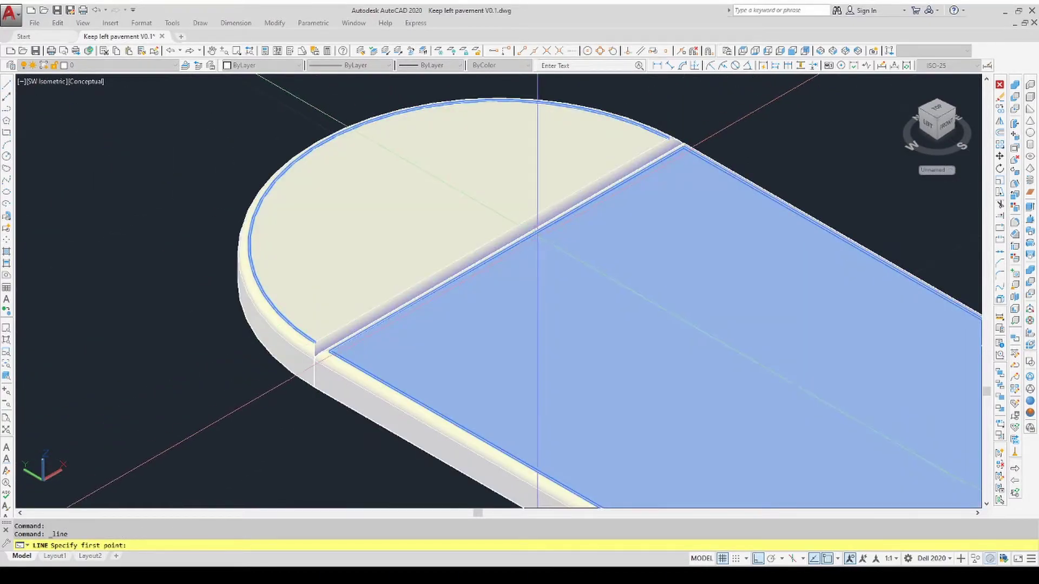
pyautogui.click(535, 234)
pyautogui.scroll(-3, 533, 238)
pyautogui.scroll(7, 766, 332)
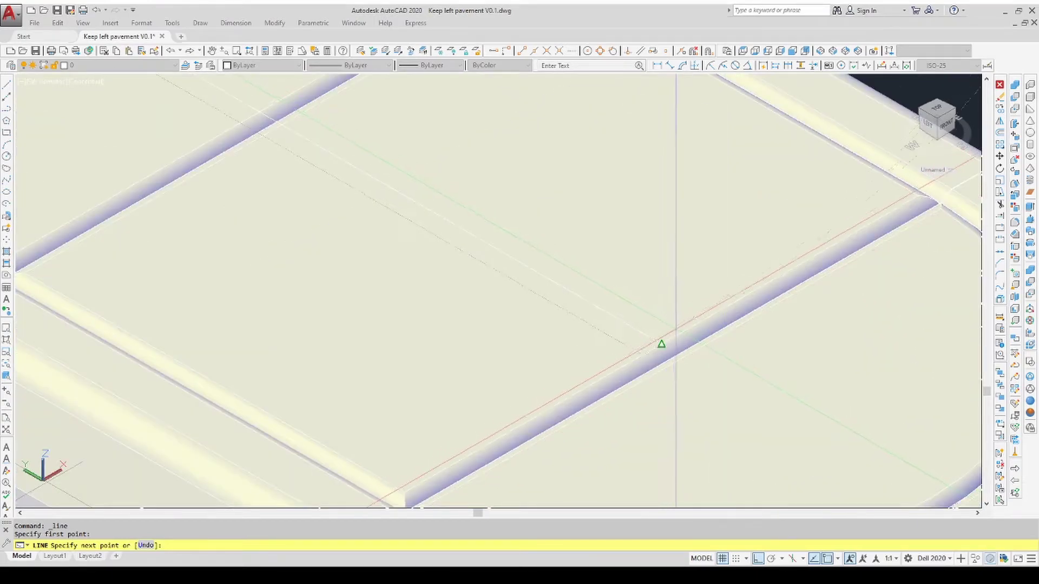
pyautogui.click(666, 345)
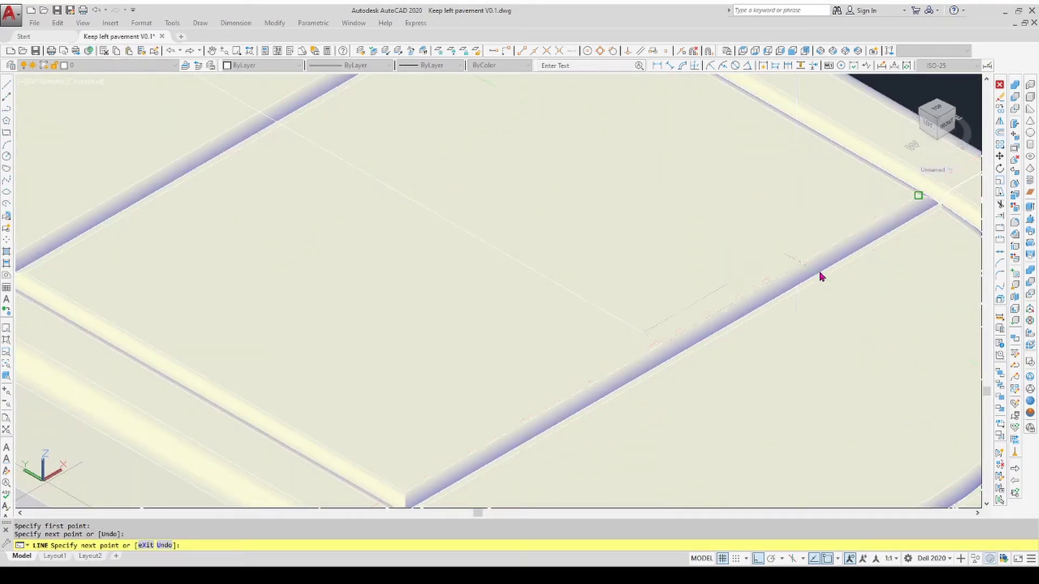
pyautogui.press('Return')
pyautogui.scroll(-8, 574, 184)
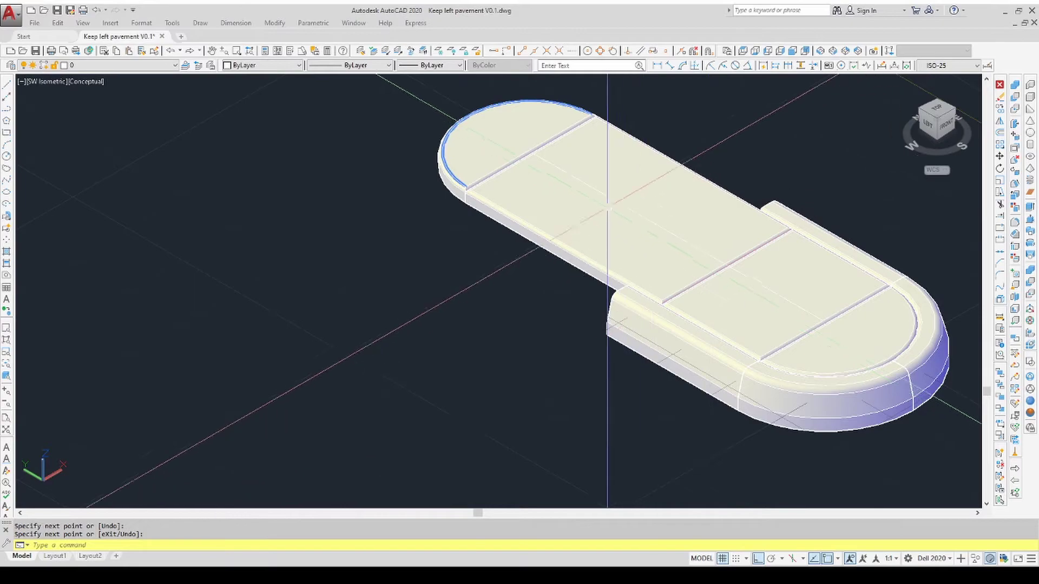
pyautogui.click(665, 229)
# Mirror the four kerb pieces about the island midpoint, answering Y to erase the originals.
pyautogui.press('Escape')
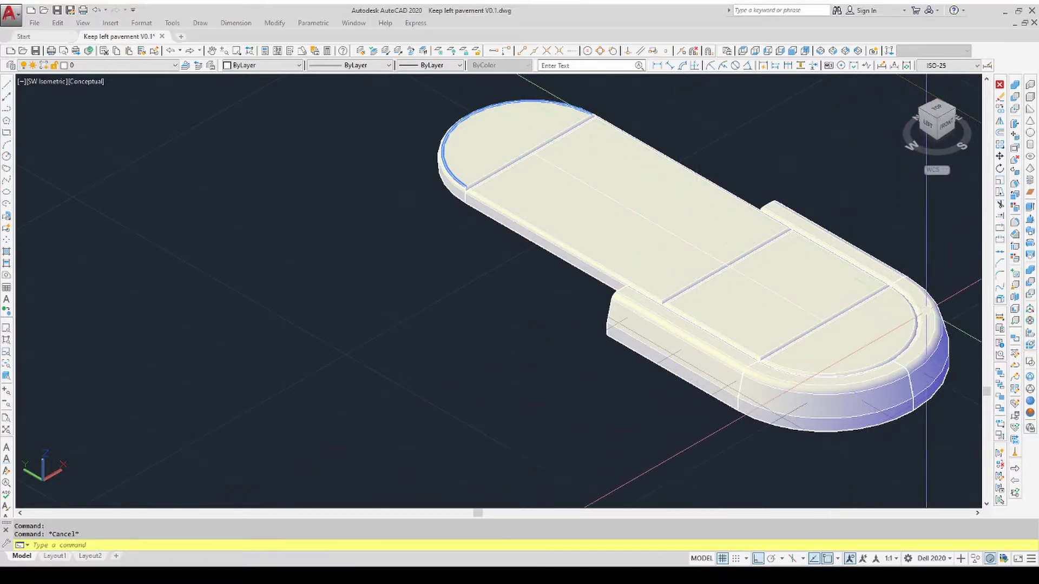
pyautogui.click(922, 325)
pyautogui.click(844, 246)
pyautogui.click(731, 359)
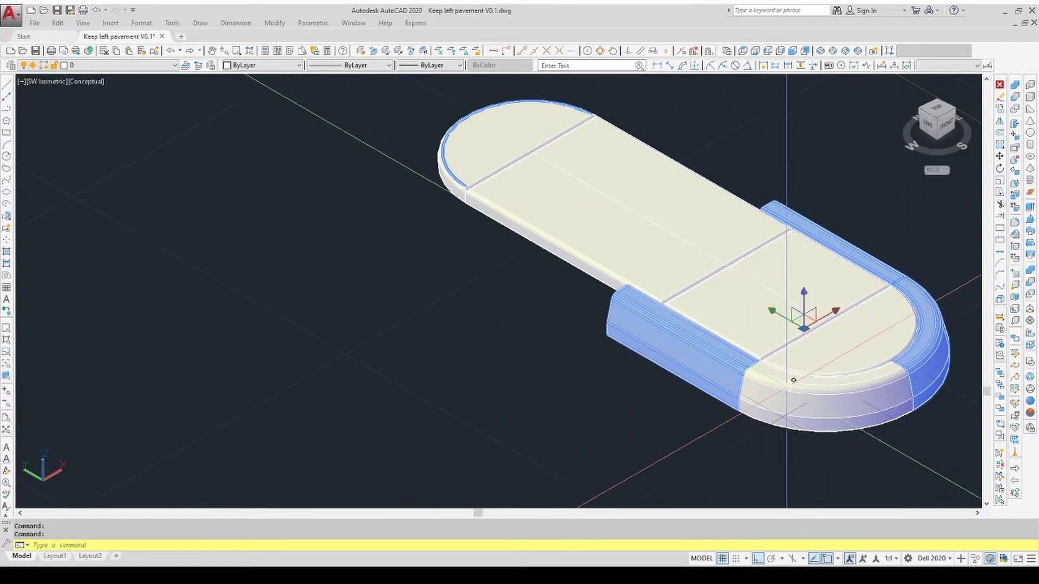
pyautogui.click(793, 381)
pyautogui.click(1001, 123)
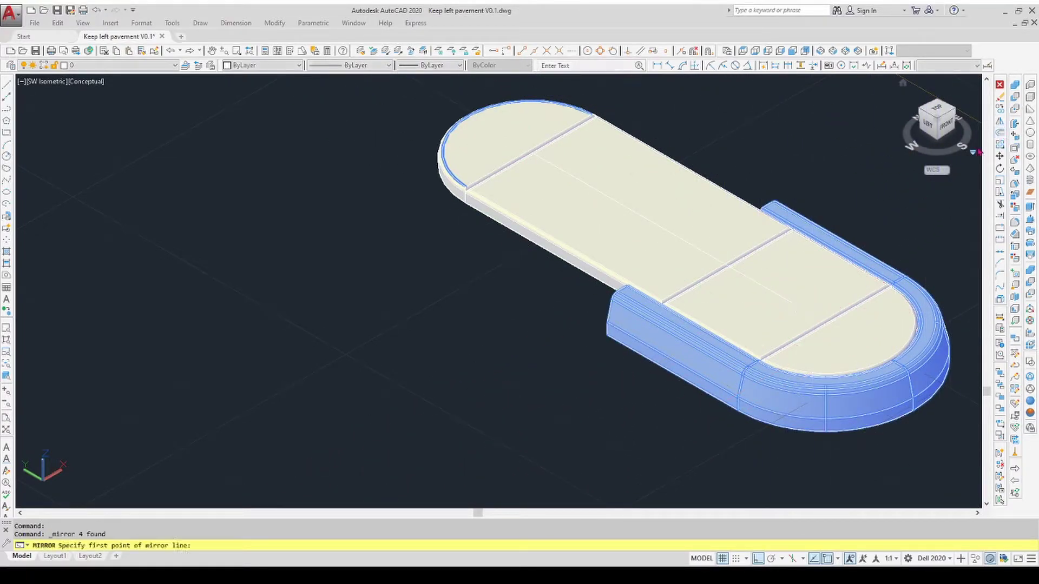
pyautogui.click(683, 238)
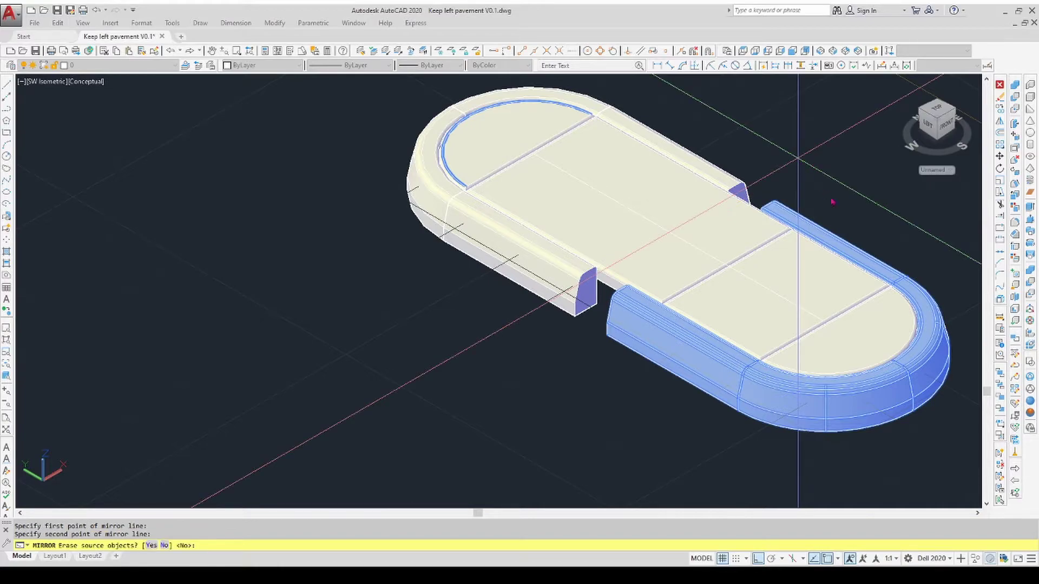
pyautogui.write('Y')
pyautogui.press('Return')
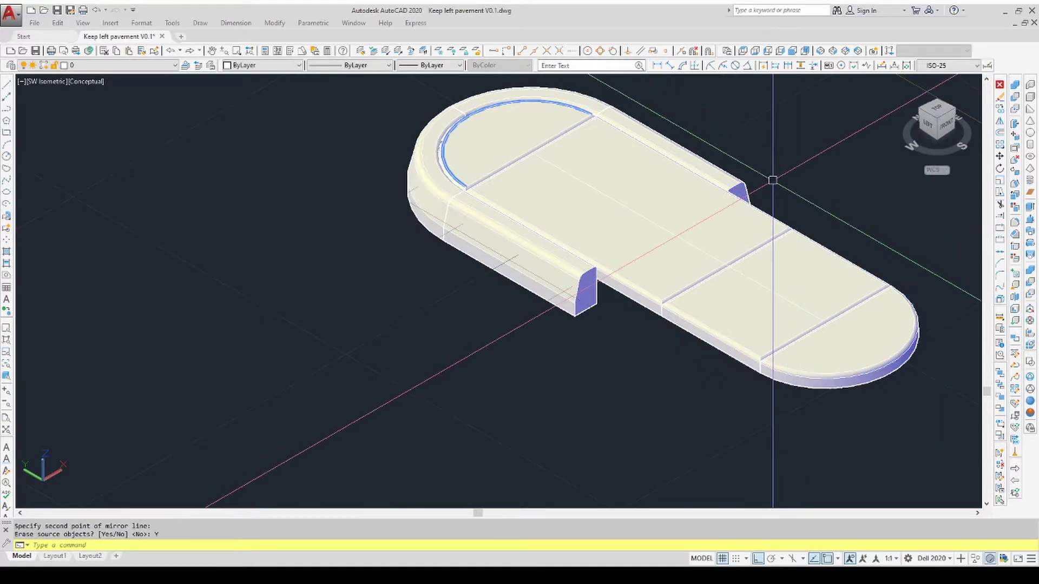
# Undo that mirror and mirror the four kerb pieces again, answering N to keep the originals.
pyautogui.click(172, 51)
pyautogui.click(850, 234)
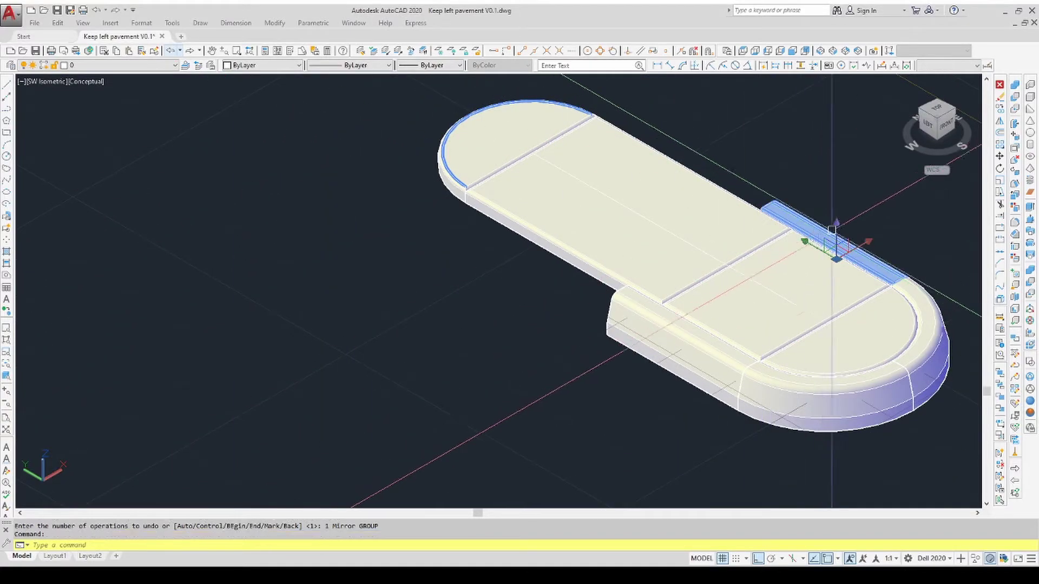
pyautogui.click(932, 351)
pyautogui.click(769, 401)
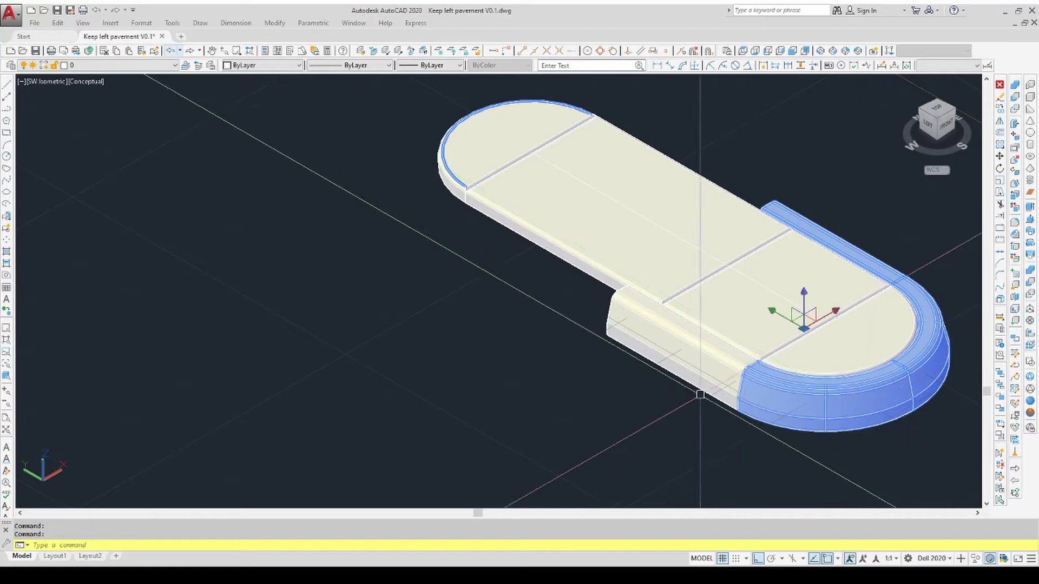
pyautogui.click(696, 394)
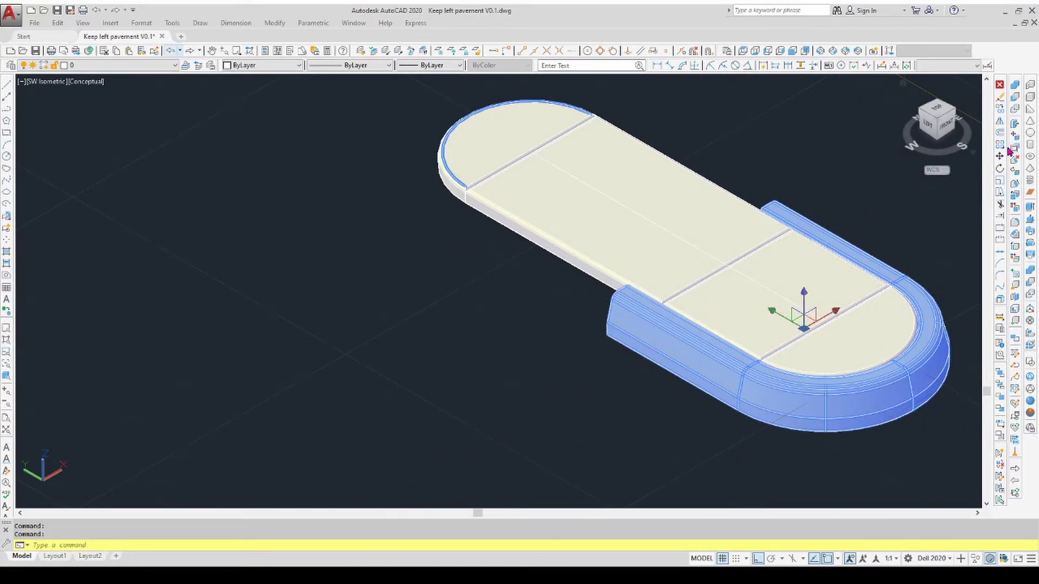
pyautogui.click(1000, 122)
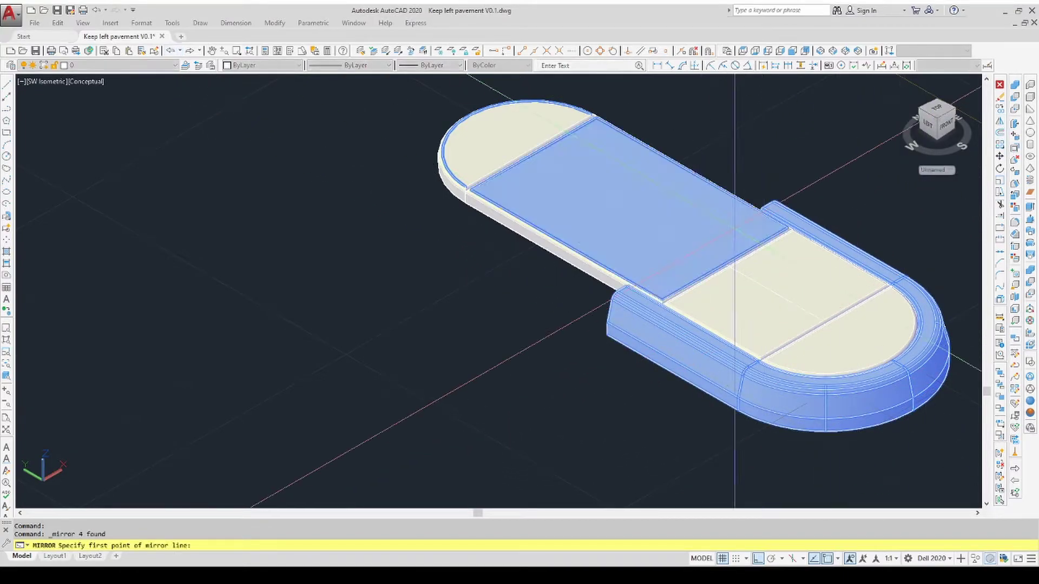
pyautogui.click(678, 237)
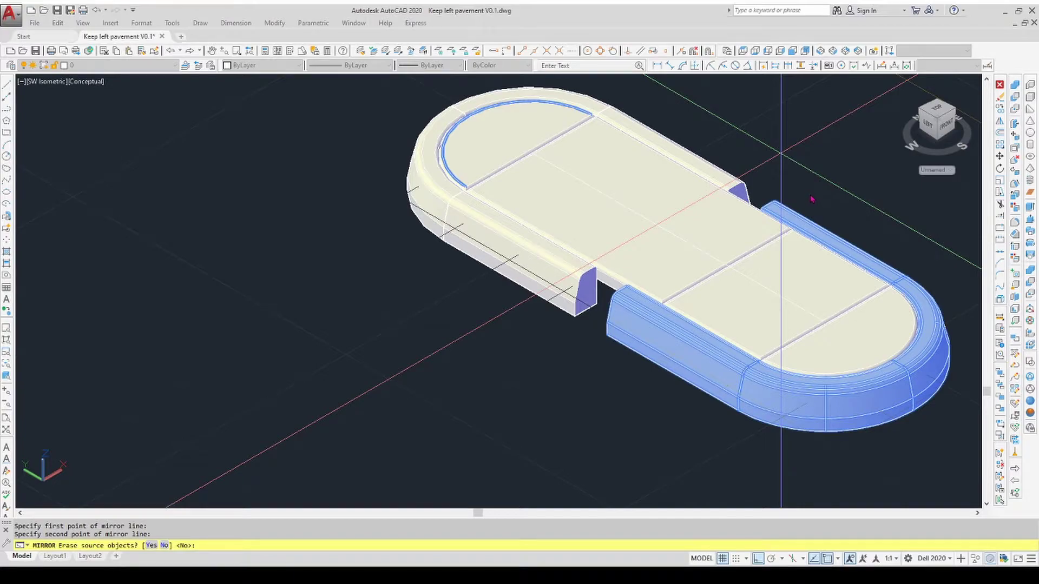
pyautogui.write('N')
pyautogui.press('Return')
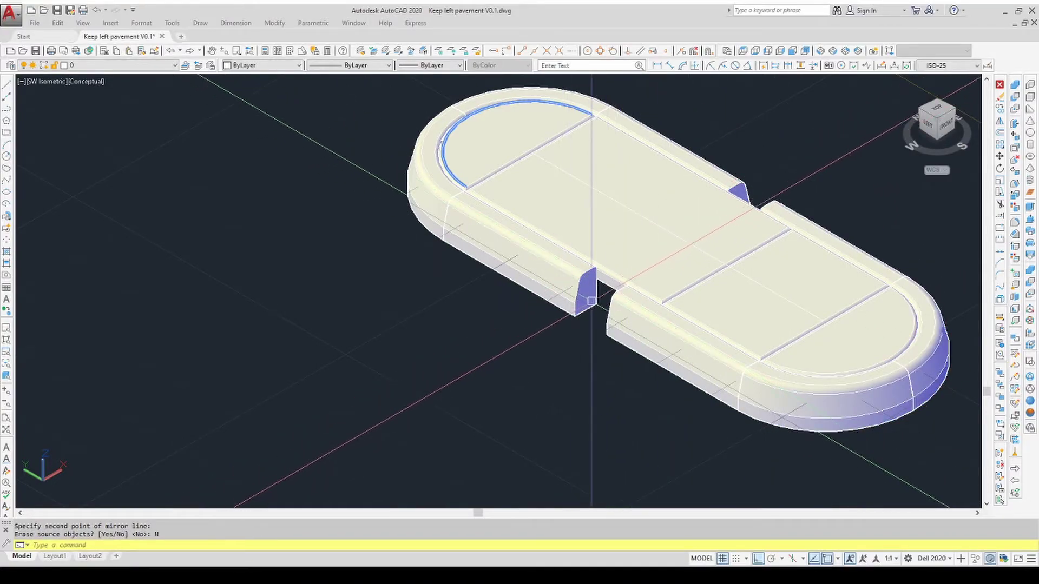
pyautogui.scroll(3, 591, 301)
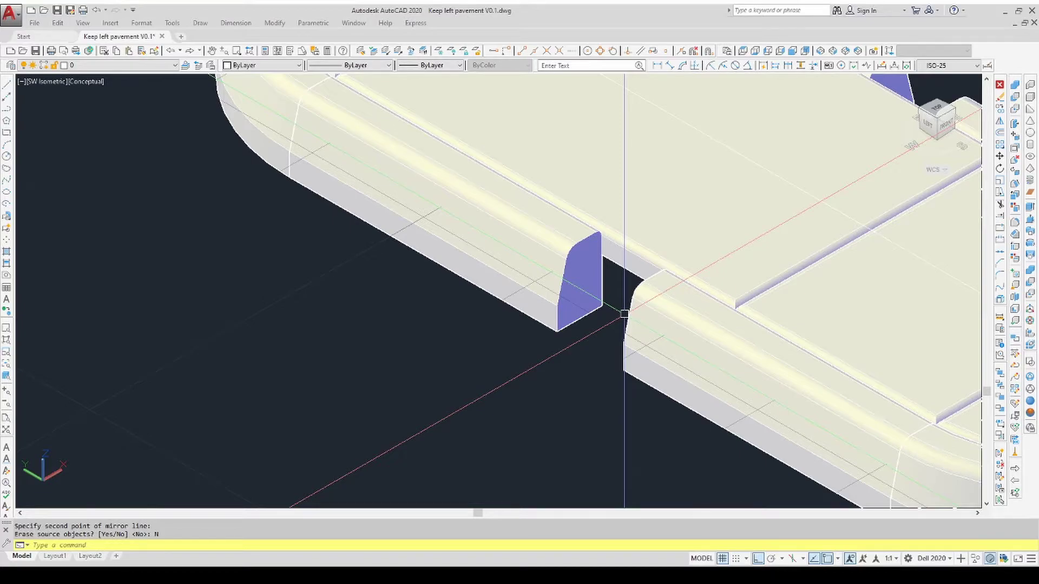
# Copy the straight kerb section from its corner to a spot beside the island.
pyautogui.click(588, 285)
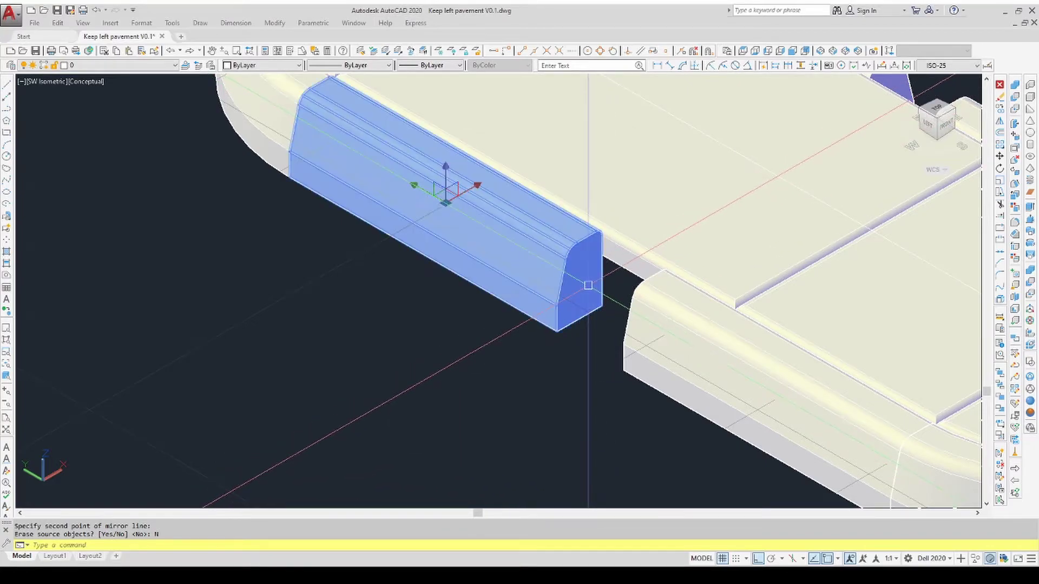
pyautogui.click(1000, 109)
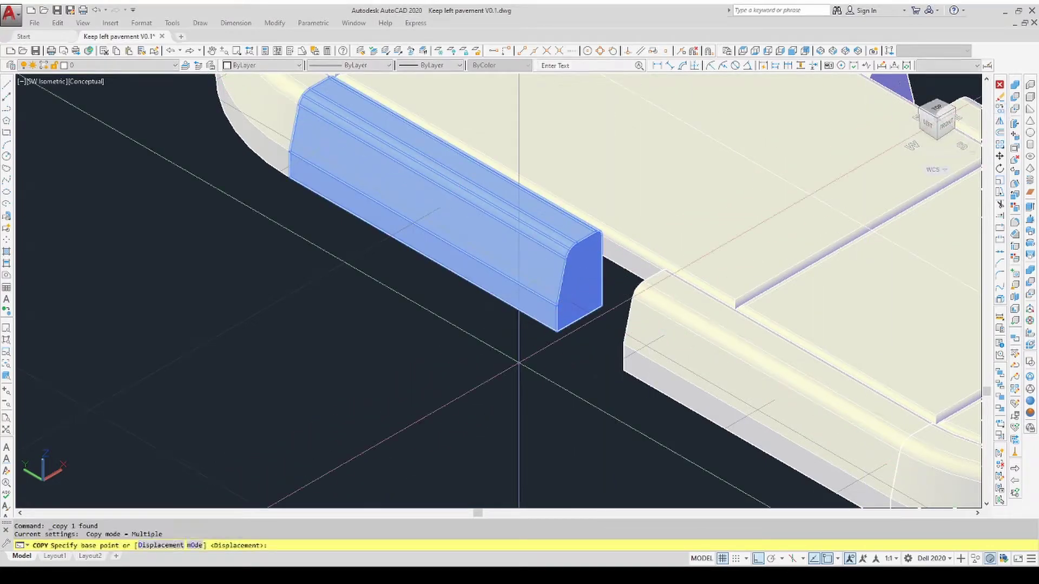
pyautogui.click(598, 332)
pyautogui.scroll(-3, 595, 336)
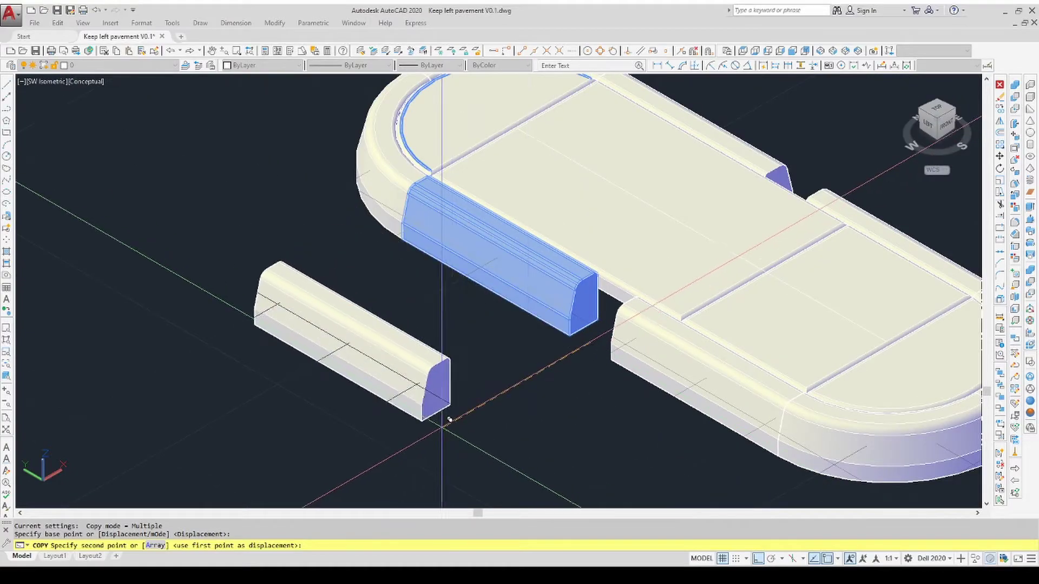
pyautogui.click(448, 417)
pyautogui.press('Escape')
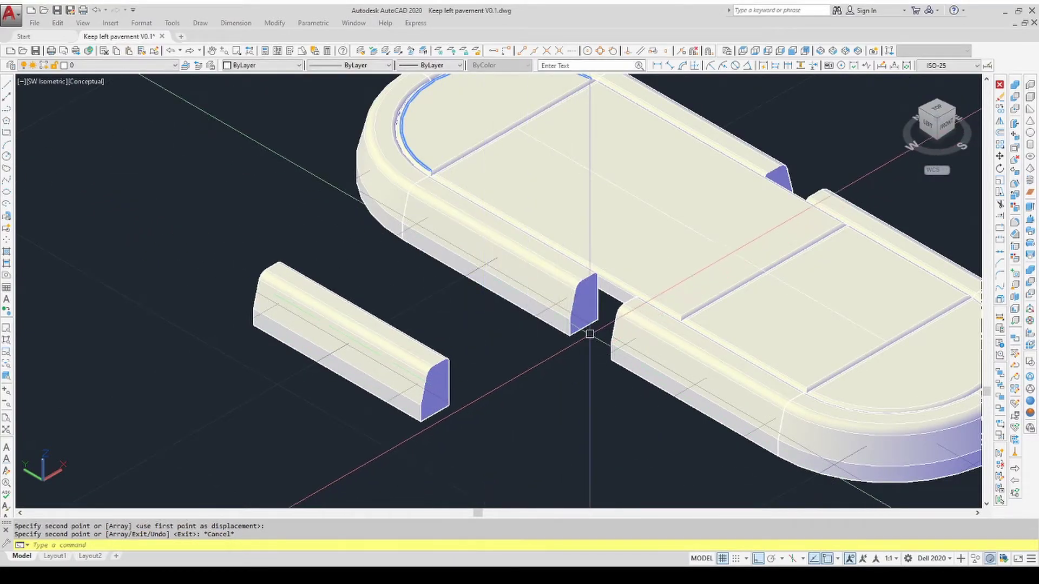
# Measure the distance between the two kerb ends, confirming a 6-unit gap.
pyautogui.click(1000, 318)
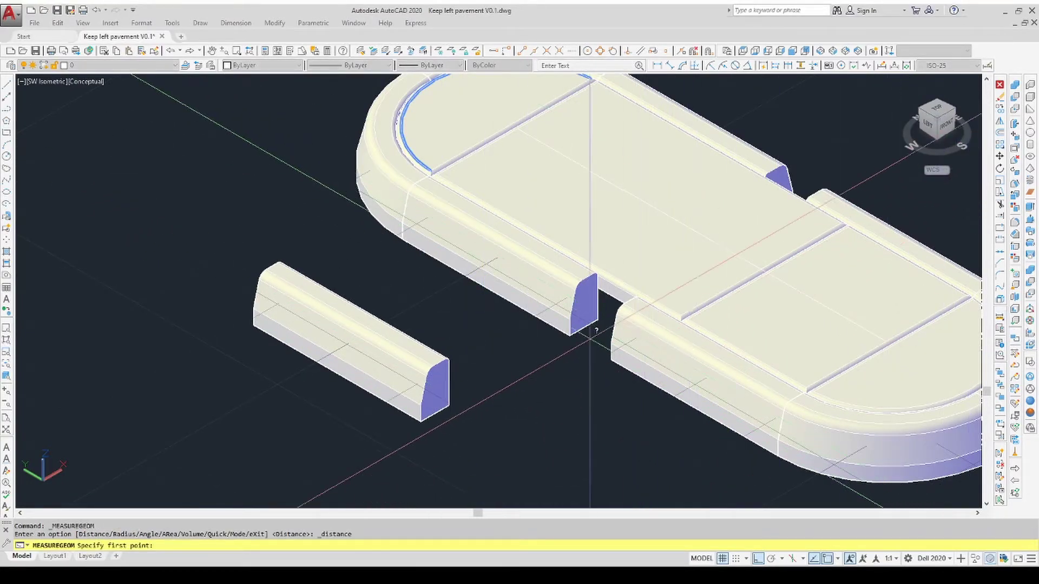
pyautogui.click(570, 334)
pyautogui.click(610, 360)
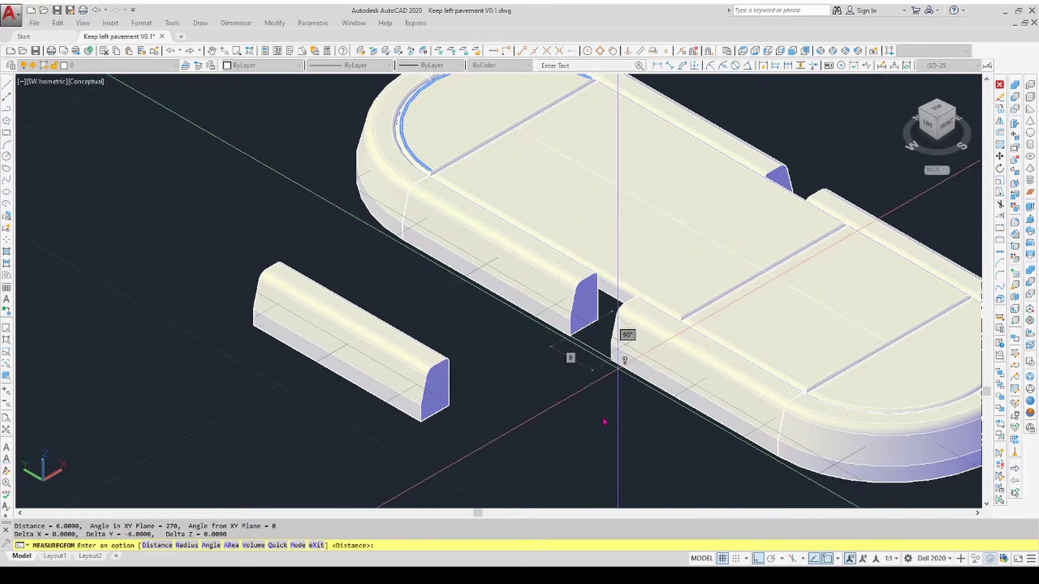
pyautogui.press('Escape')
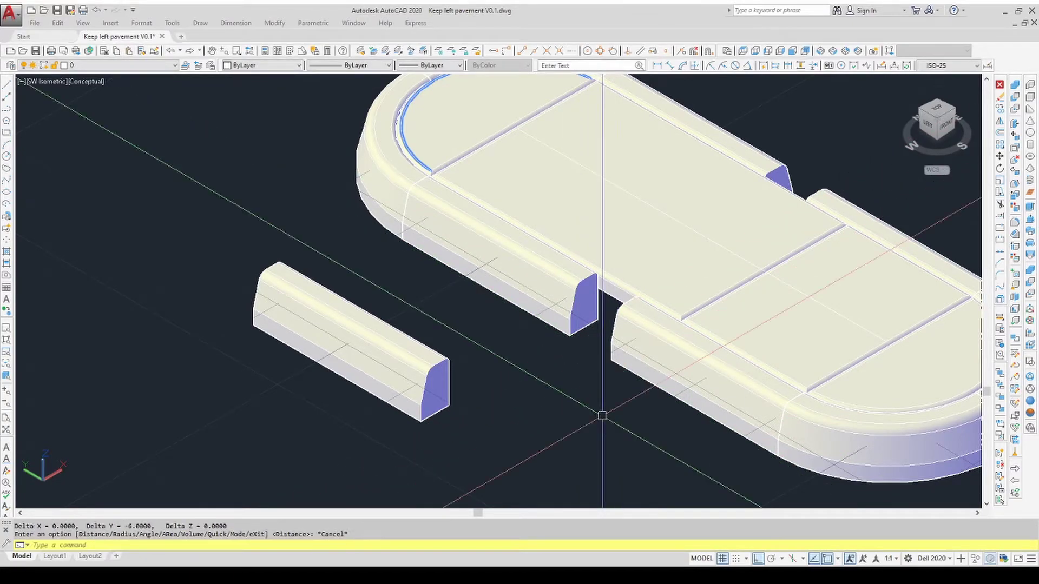
pyautogui.click(431, 396)
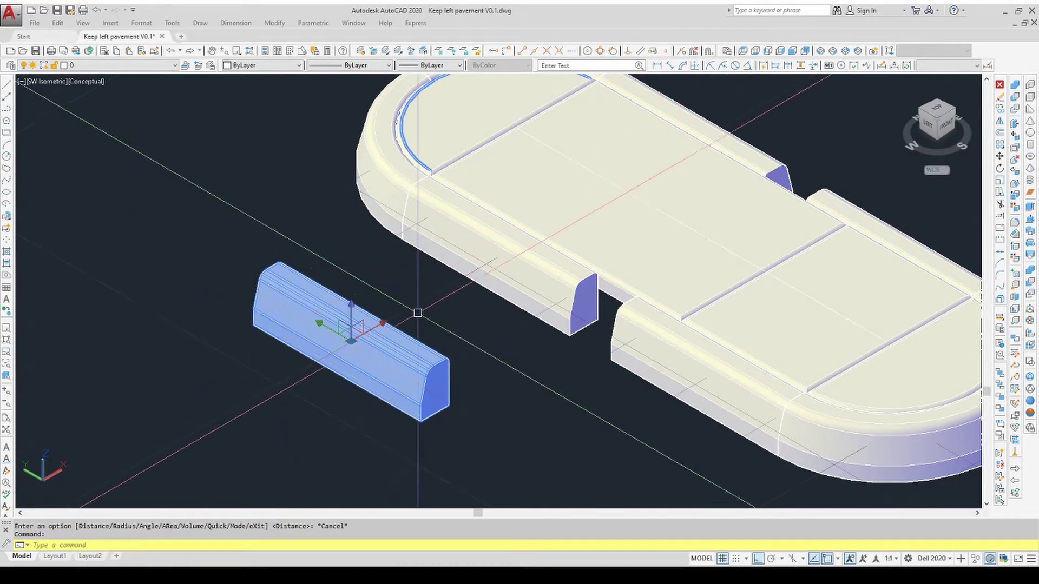
pyautogui.press('Escape')
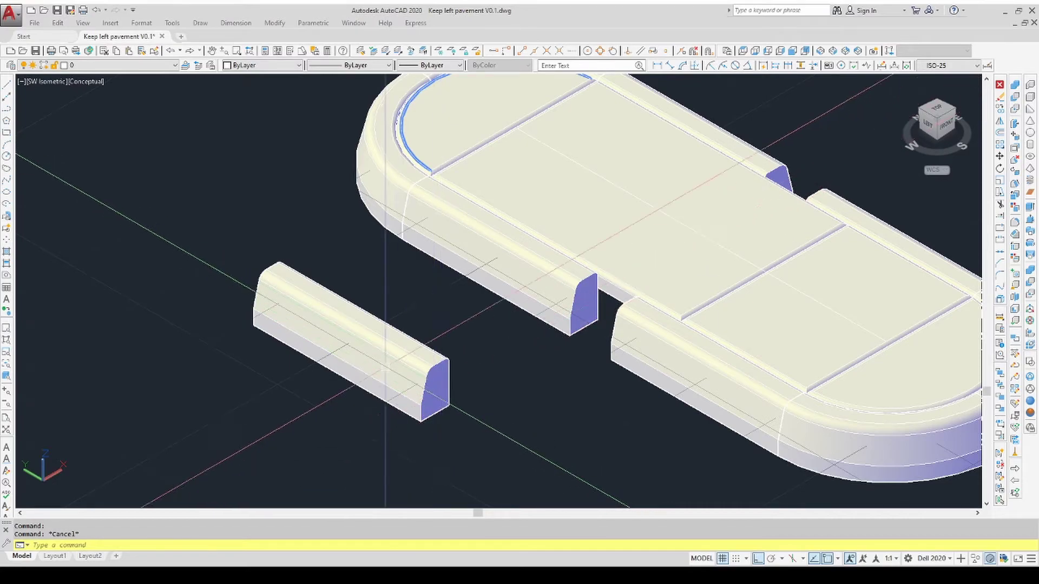
# Press-pull the spare kerb's end face with height 18 to make a short block.
pyautogui.click(1030, 221)
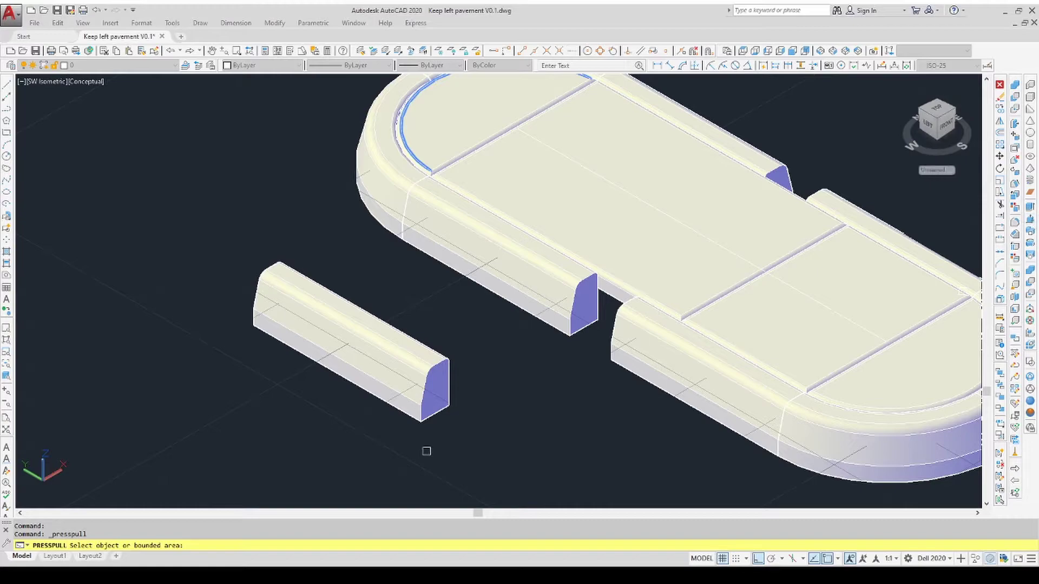
pyautogui.click(433, 374)
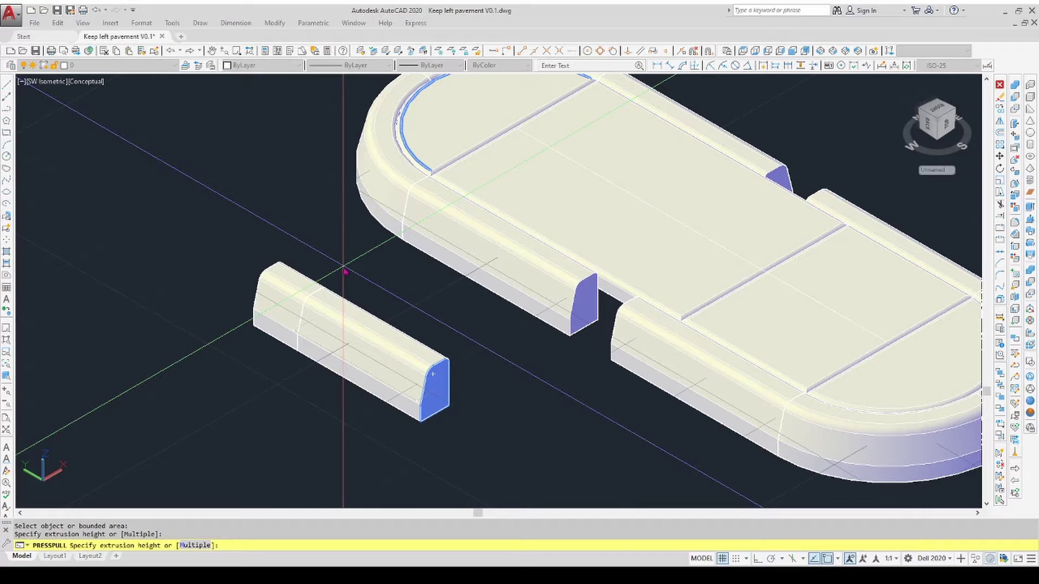
pyautogui.write('18')
pyautogui.press('Return')
pyautogui.press('Escape')
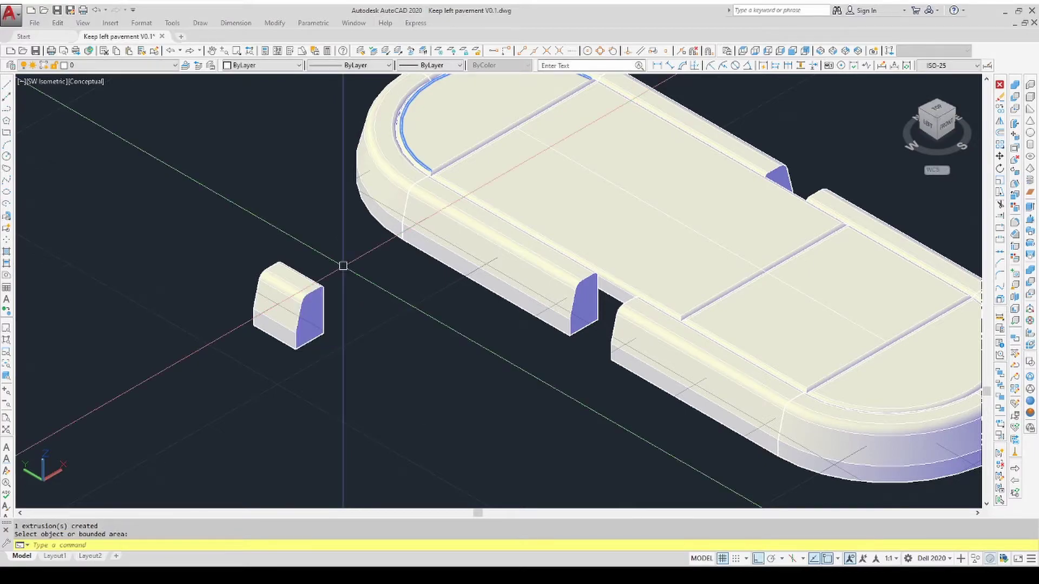
pyautogui.click(318, 301)
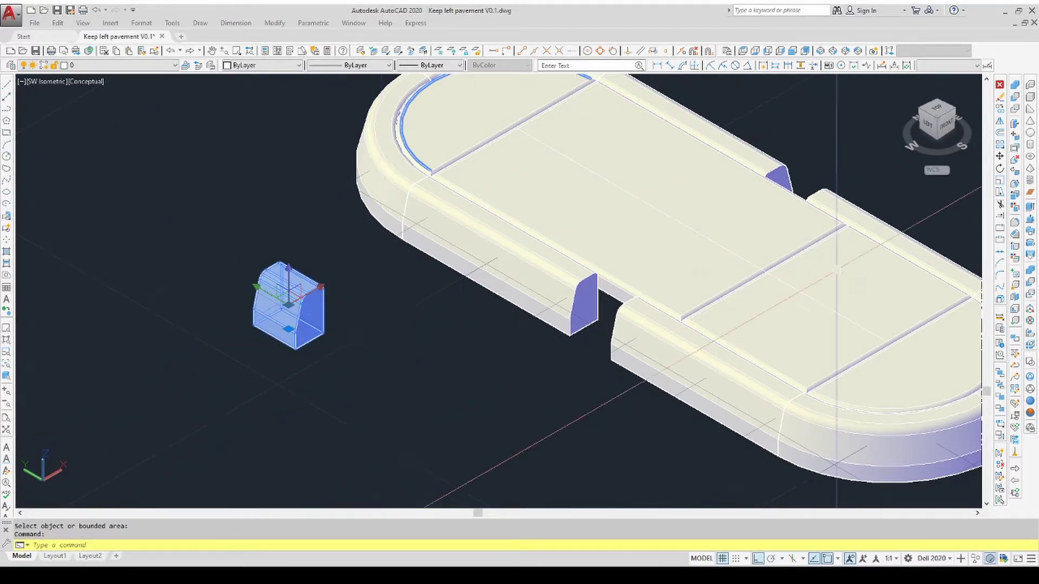
# Move the short kerb block from its bottom corner into the near-side kerb gap.
pyautogui.click(999, 157)
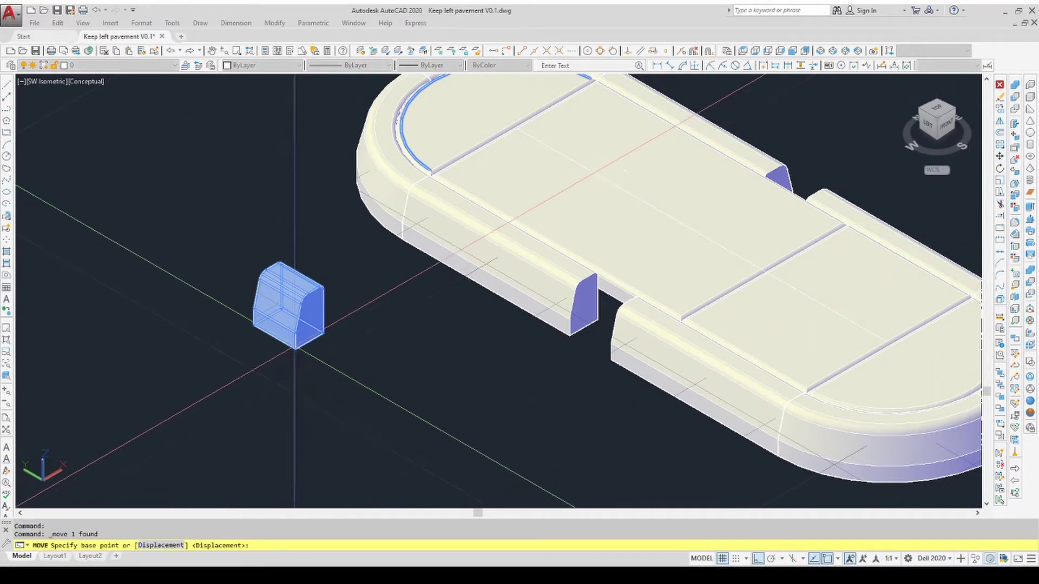
pyautogui.click(296, 350)
pyautogui.click(605, 346)
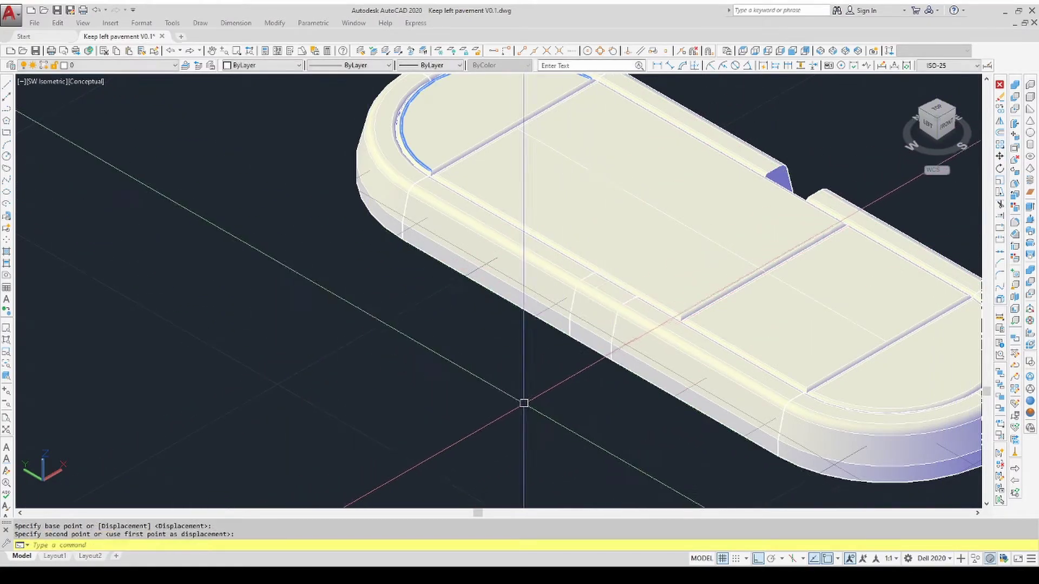
# Start mirroring the gap block about the slab midpoint, then abandon it and reselect the block.
pyautogui.click(599, 319)
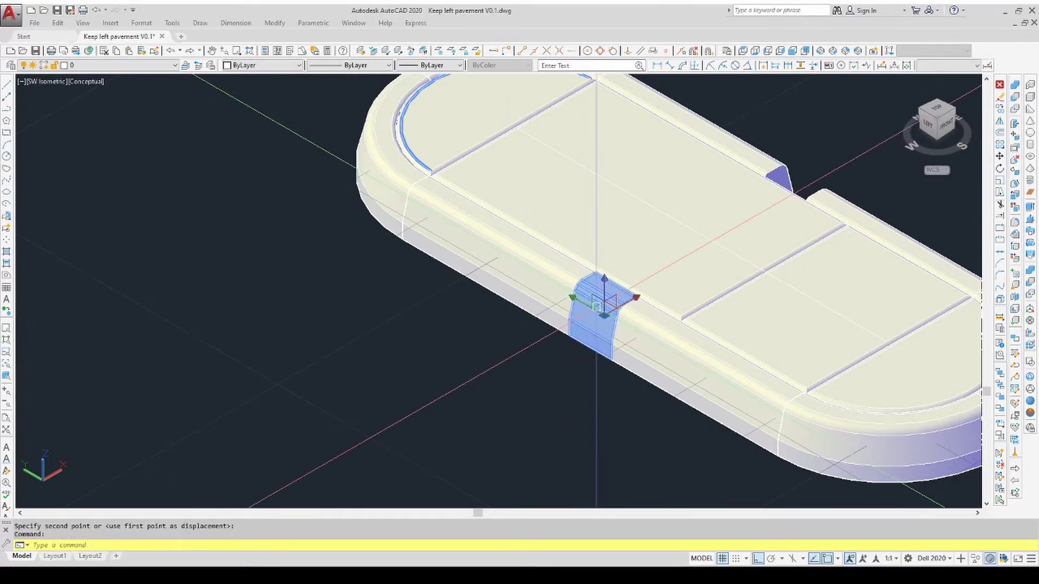
pyautogui.click(1000, 121)
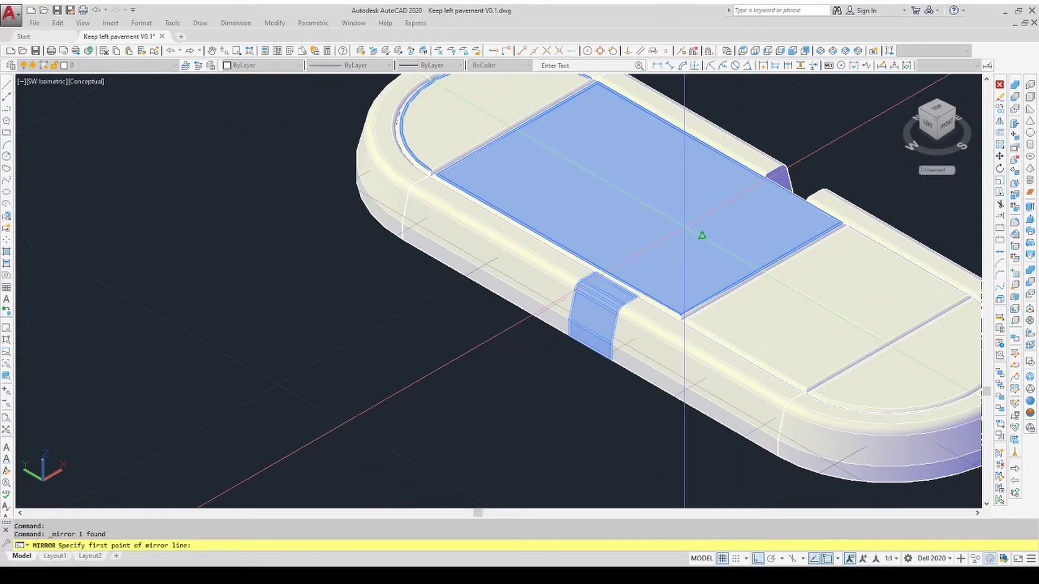
pyautogui.click(702, 235)
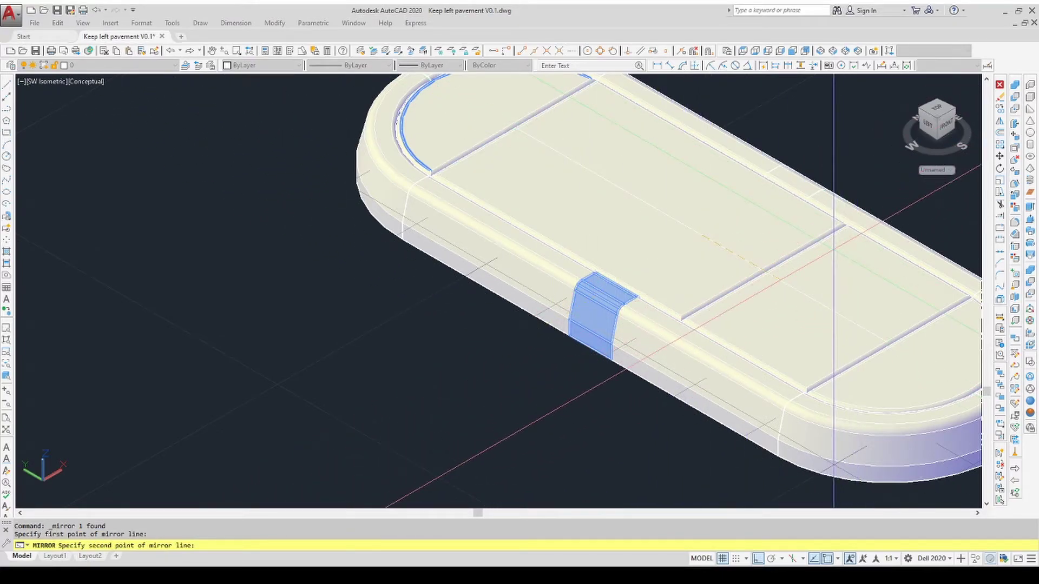
pyautogui.press('Escape')
pyautogui.click(601, 301)
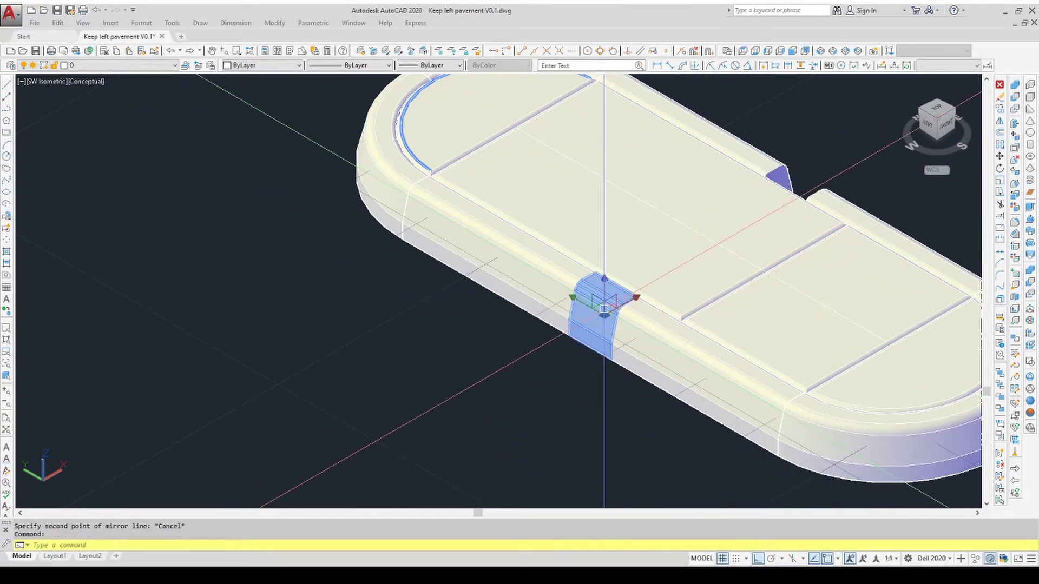
# Rotate a copy of the gap block 180° about the slab centre into the far-side gap.
pyautogui.click(1000, 168)
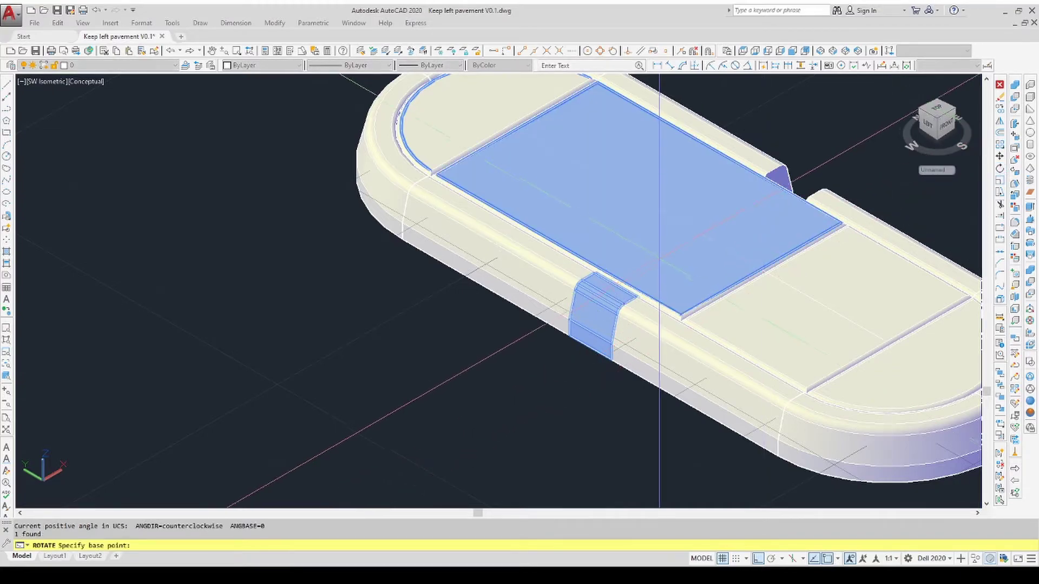
pyautogui.click(701, 235)
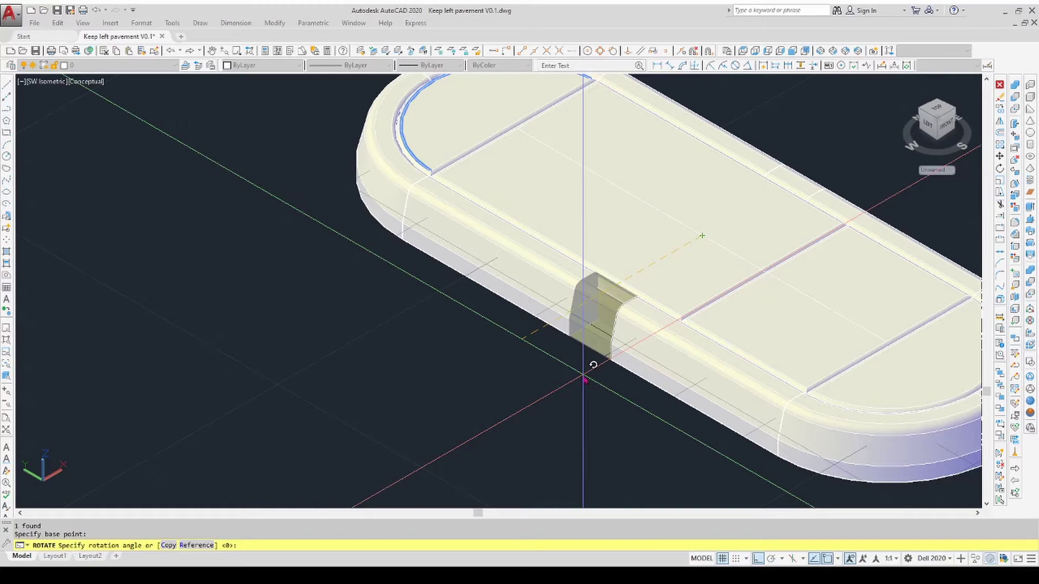
pyautogui.write('c')
pyautogui.press('Return')
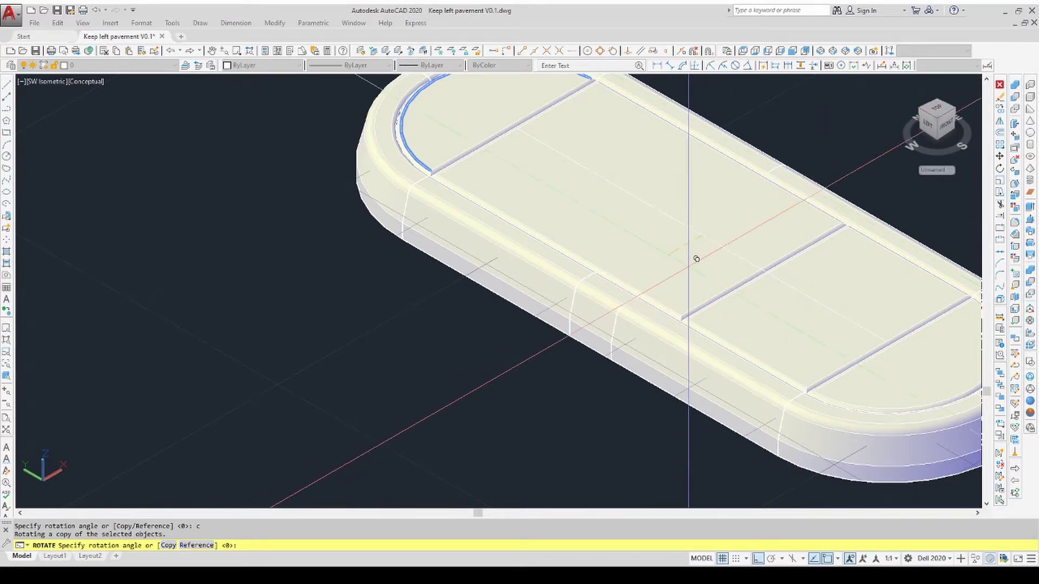
pyautogui.click(555, 450)
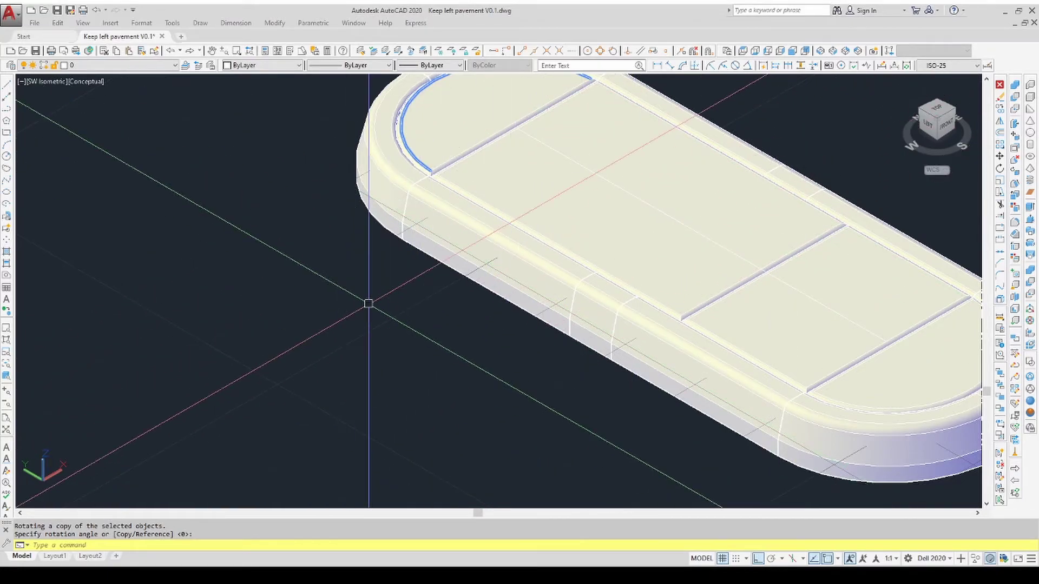
# Zoom the view to inspect the fully kerbed island and its jointed slabs.
pyautogui.scroll(3, 429, 176)
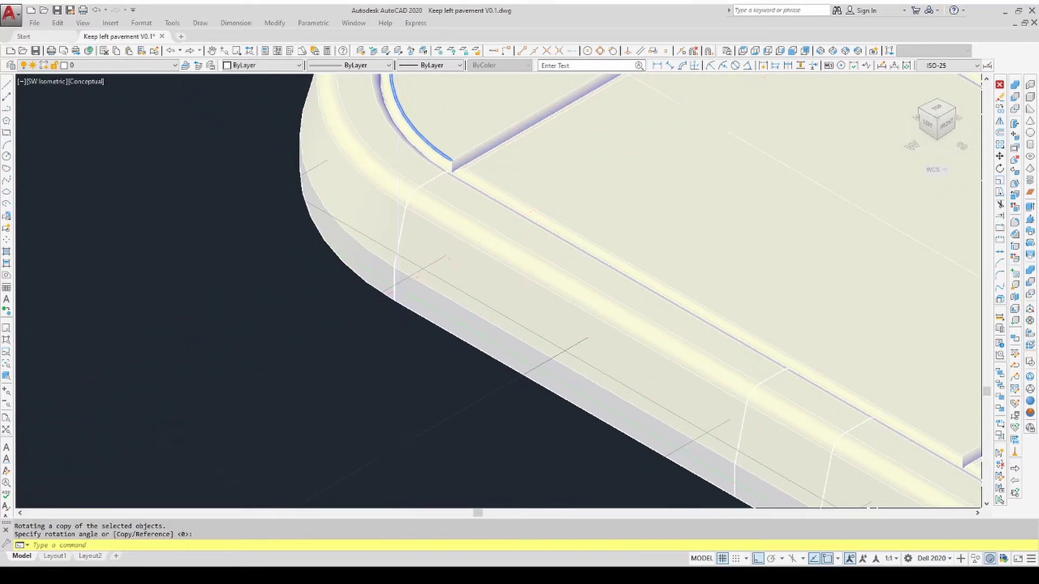
pyautogui.scroll(-5, 398, 287)
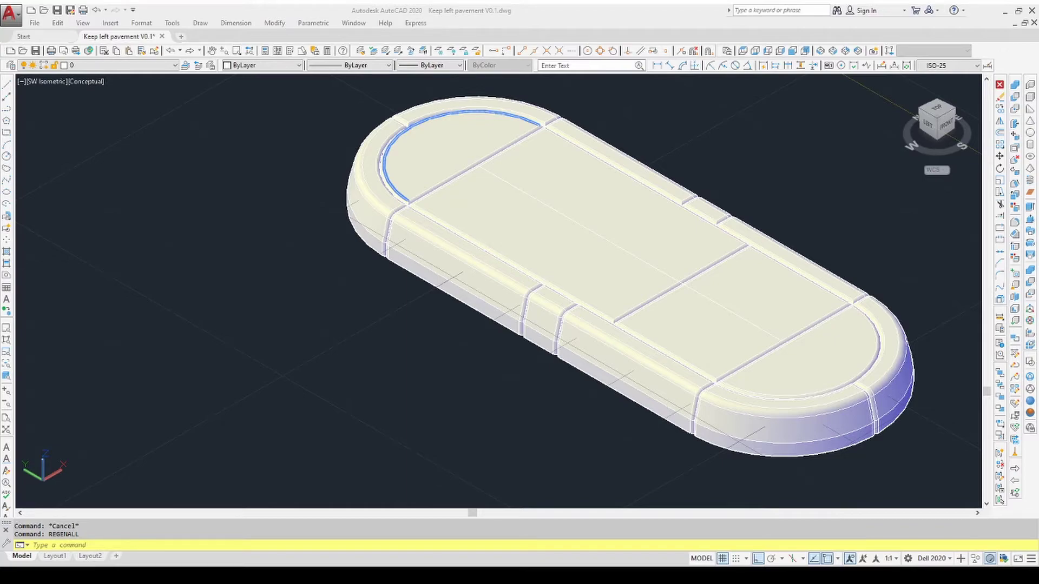
# Erase the long central slab and copy the right-hand slab at displacements 18 and 36.
pyautogui.click(633, 239)
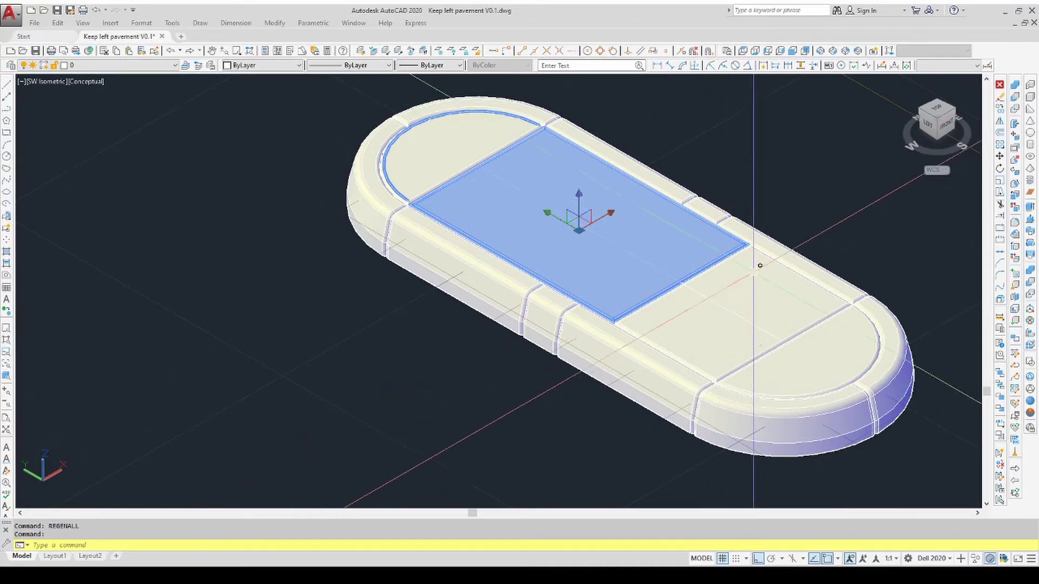
pyautogui.click(1000, 97)
pyautogui.click(757, 292)
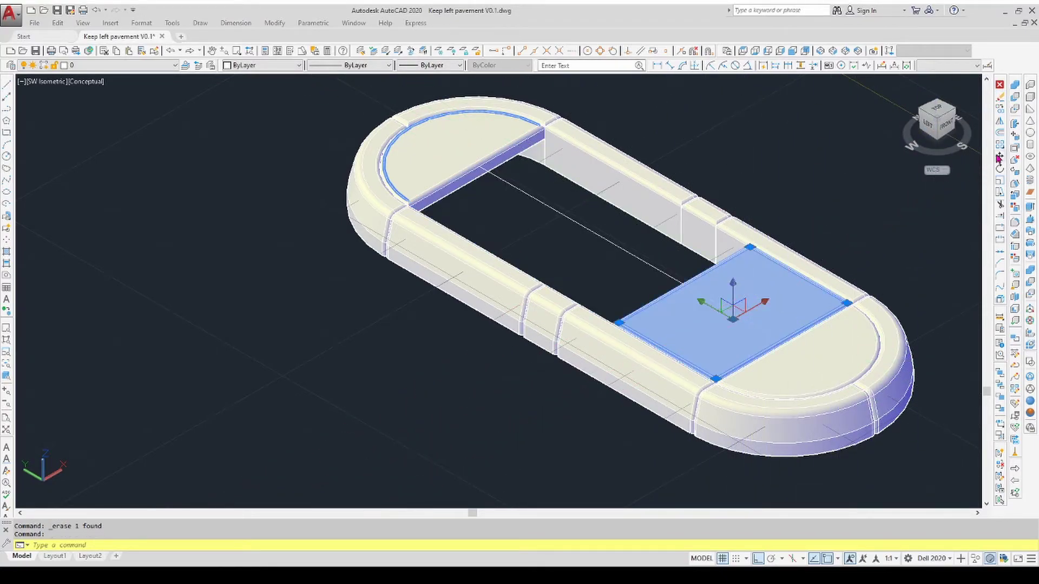
pyautogui.click(1001, 111)
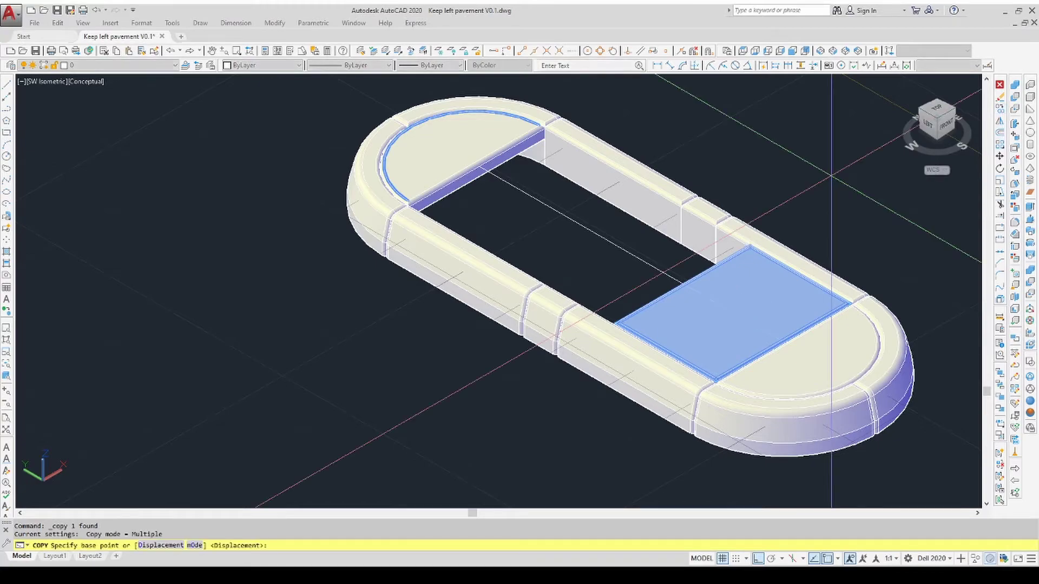
pyautogui.click(834, 184)
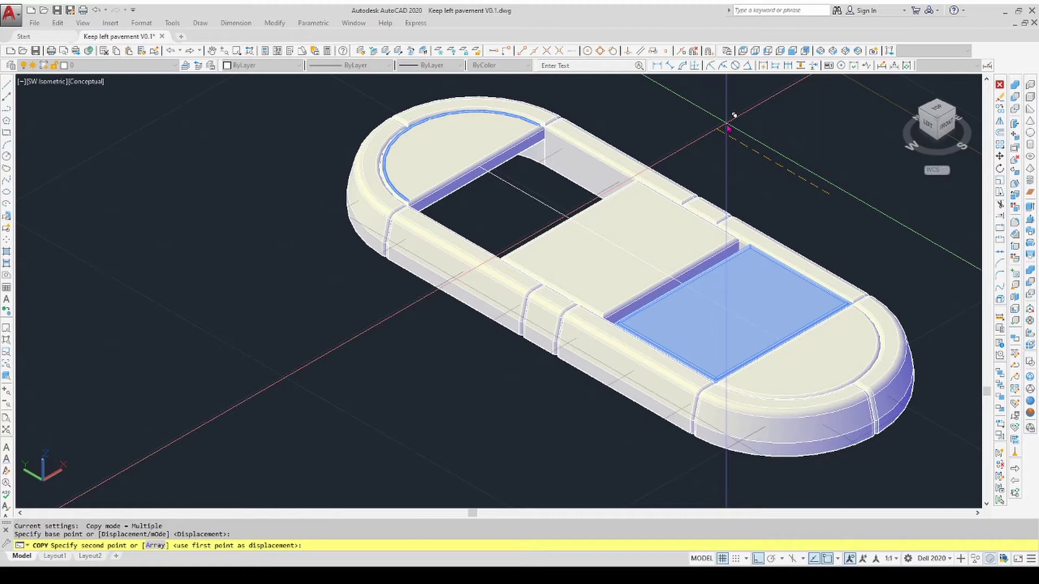
pyautogui.write('18')
pyautogui.press('Return')
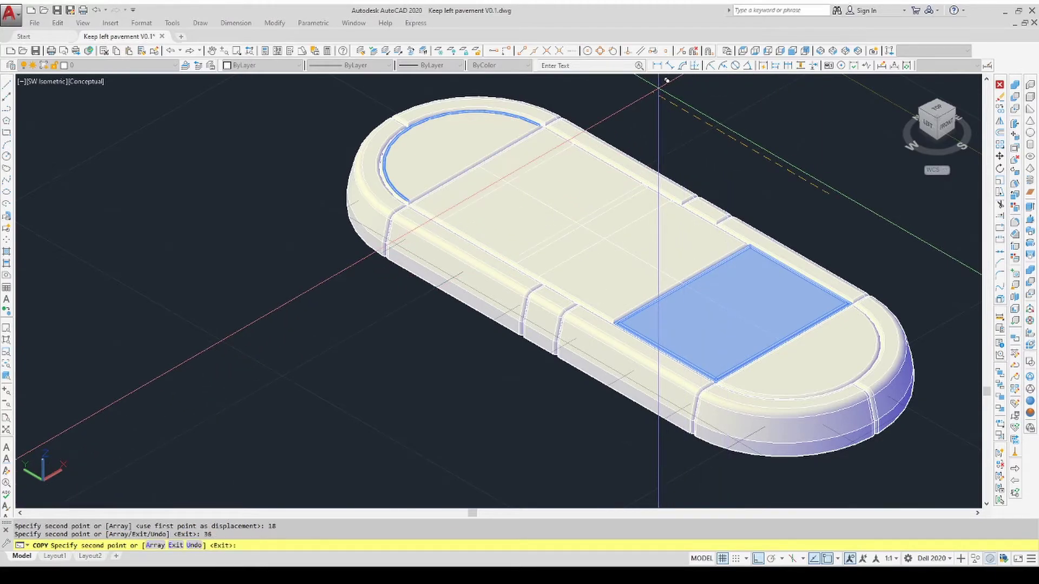
pyautogui.write('36')
pyautogui.press('Return')
pyautogui.press('Escape')
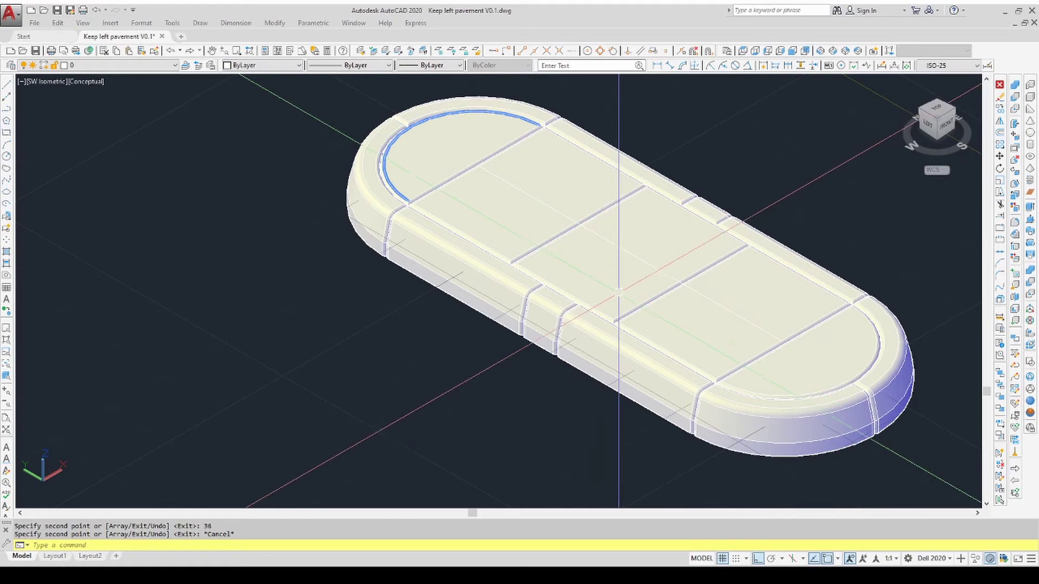
# Select the whole pavement island and copy it from its rounded-end corner.
pyautogui.scroll(-6, 576, 260)
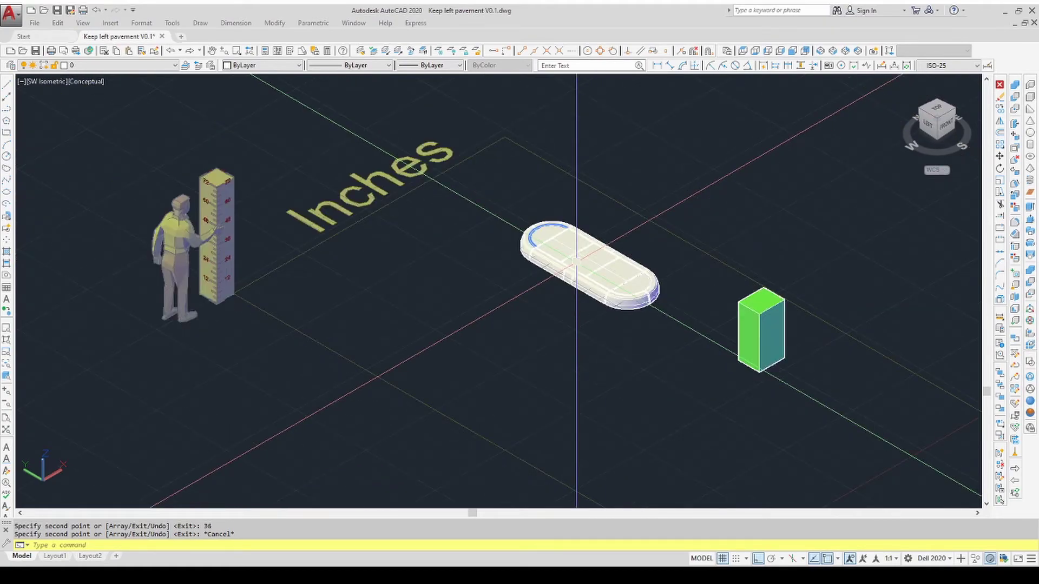
pyautogui.click(669, 339)
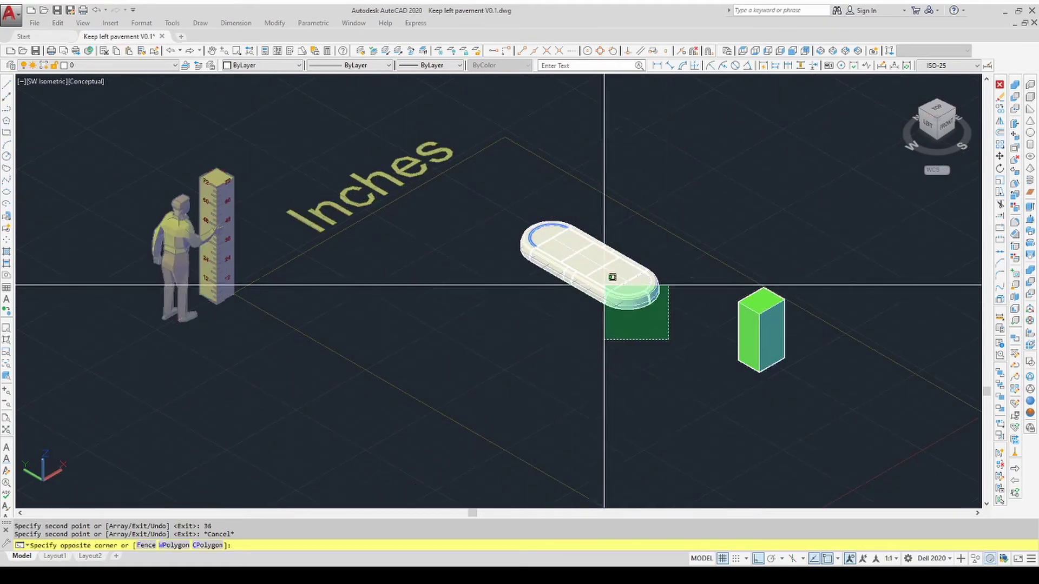
pyautogui.click(488, 210)
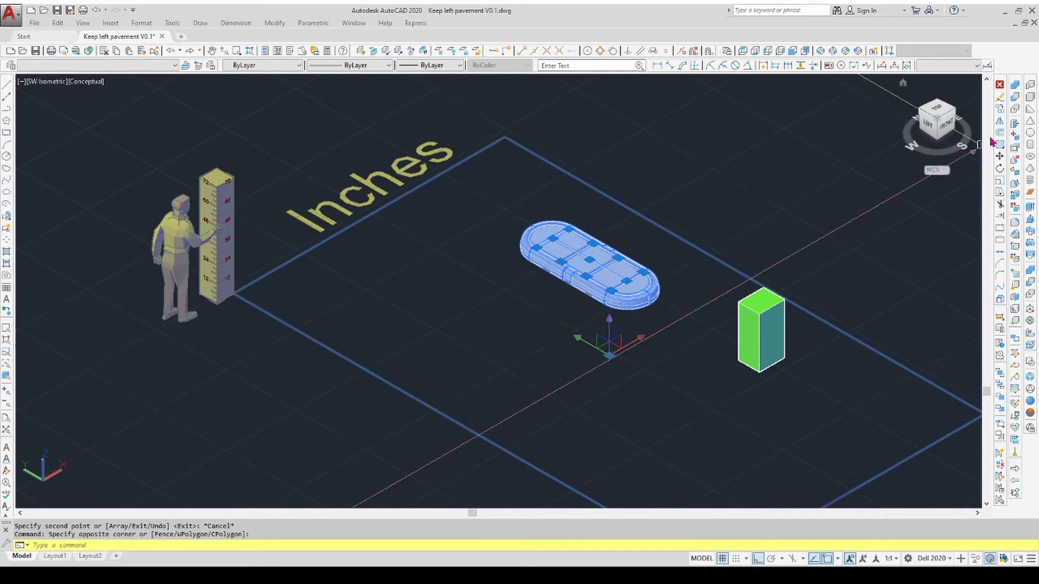
pyautogui.click(1000, 110)
pyautogui.scroll(6, 641, 287)
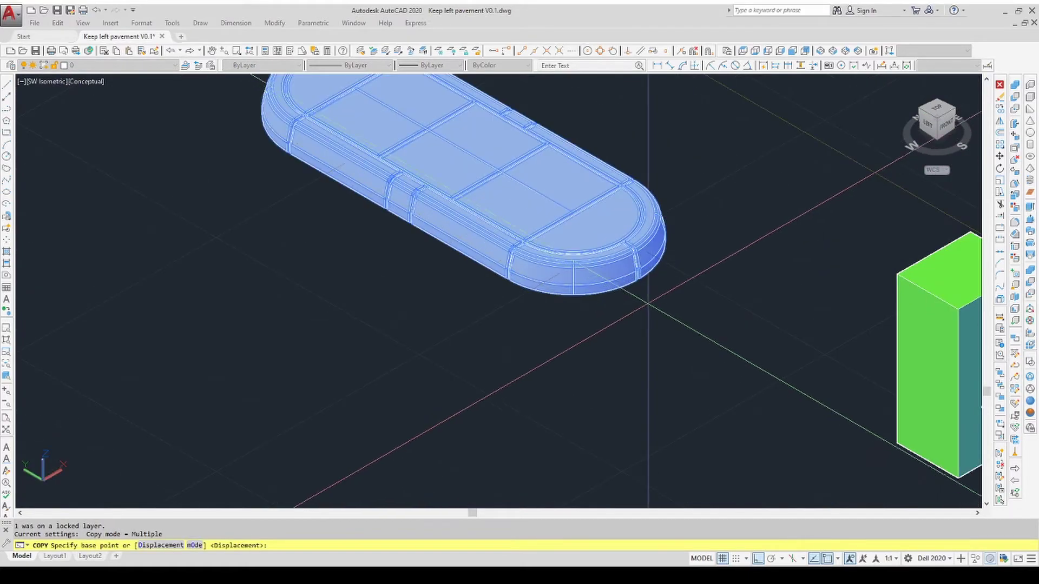
pyautogui.scroll(3, 642, 286)
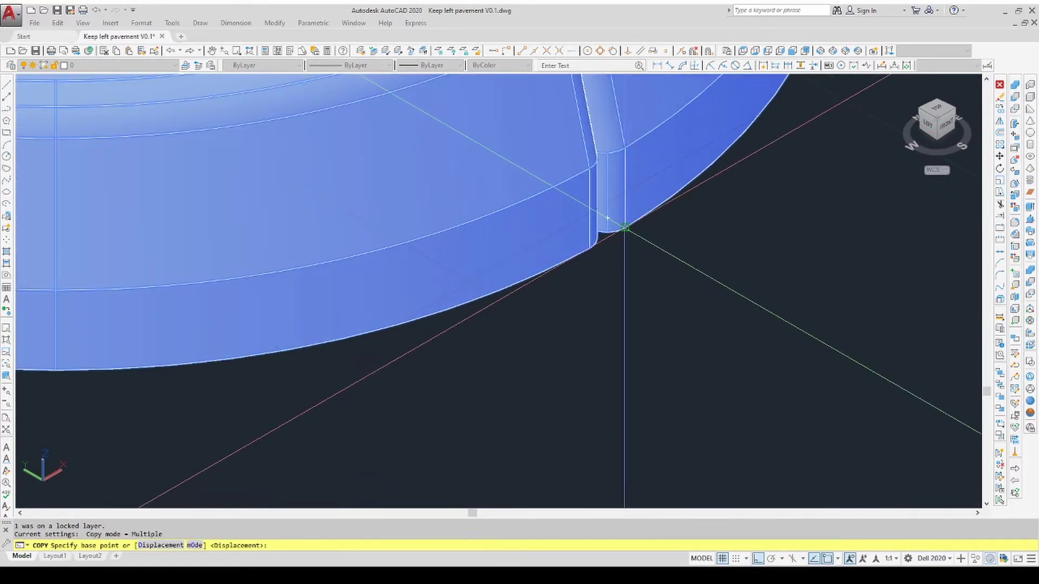
pyautogui.click(625, 227)
# Place the island copy at the corner of the mm in OO print grid.
pyautogui.scroll(-8, 782, 208)
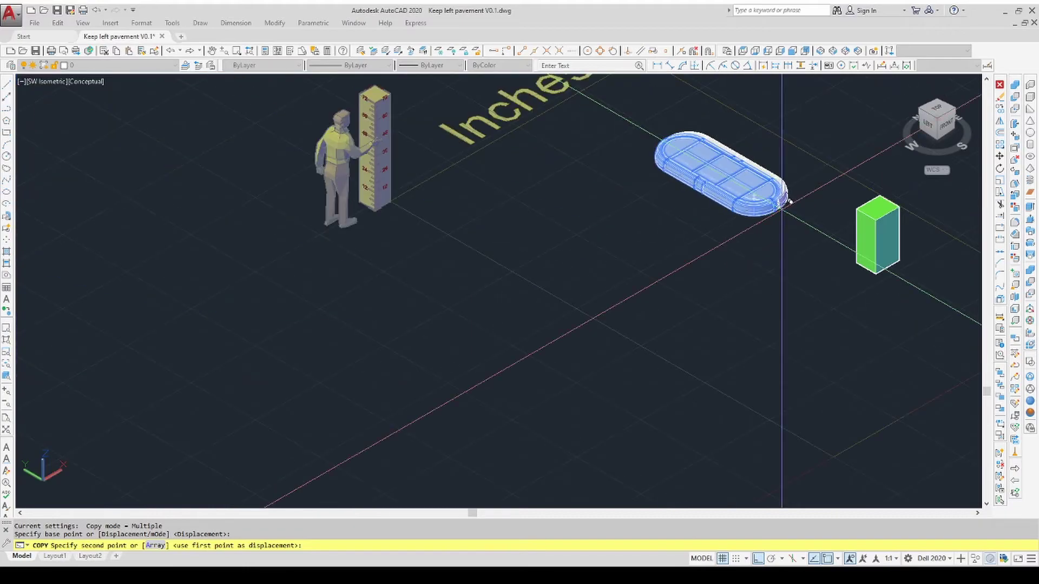
pyautogui.scroll(-5, 782, 208)
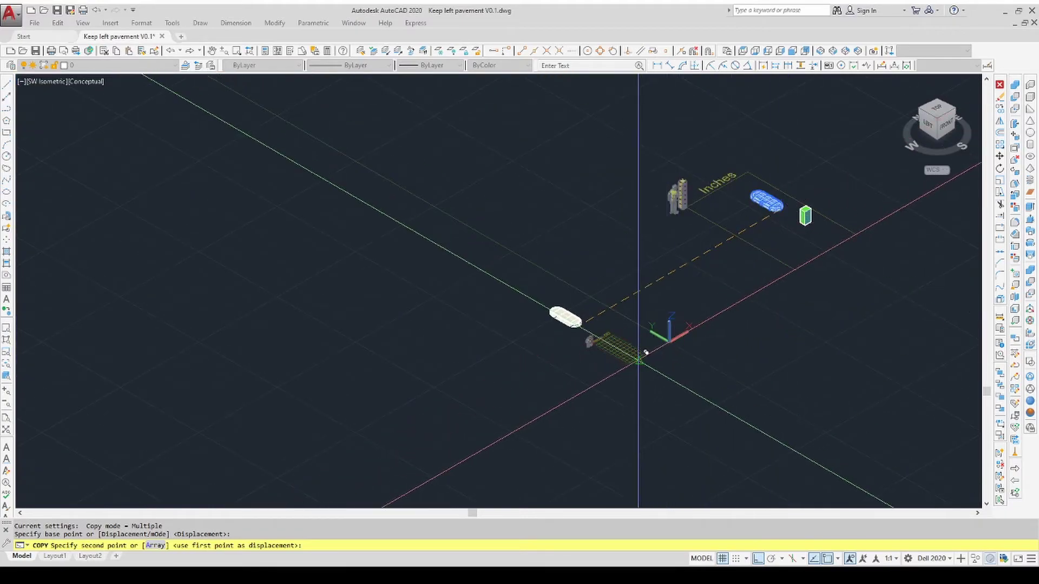
pyautogui.scroll(3, 649, 352)
pyautogui.scroll(5, 649, 352)
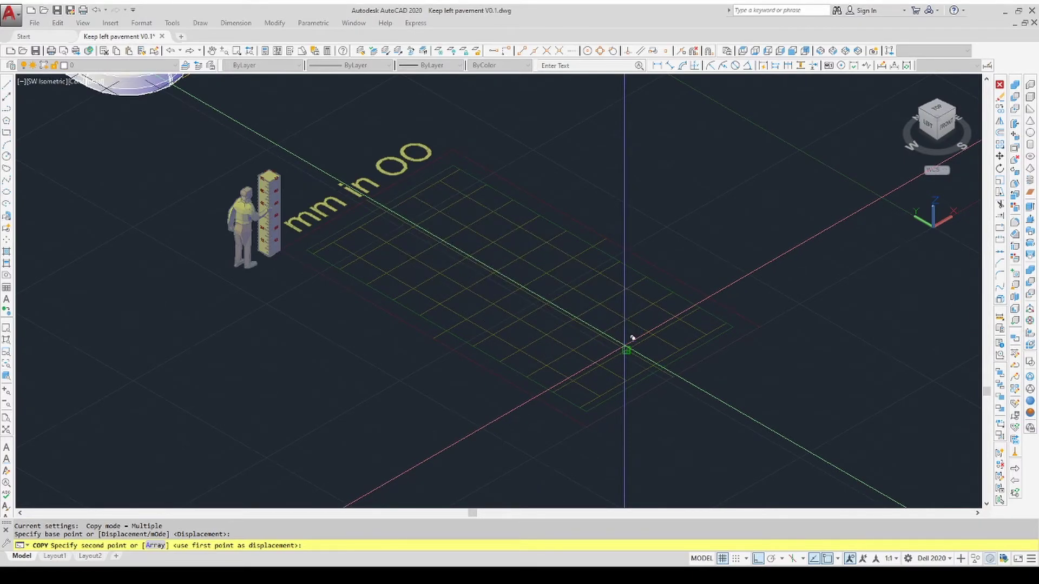
pyautogui.scroll(6, 632, 338)
pyautogui.scroll(1, 638, 352)
pyautogui.click(638, 351)
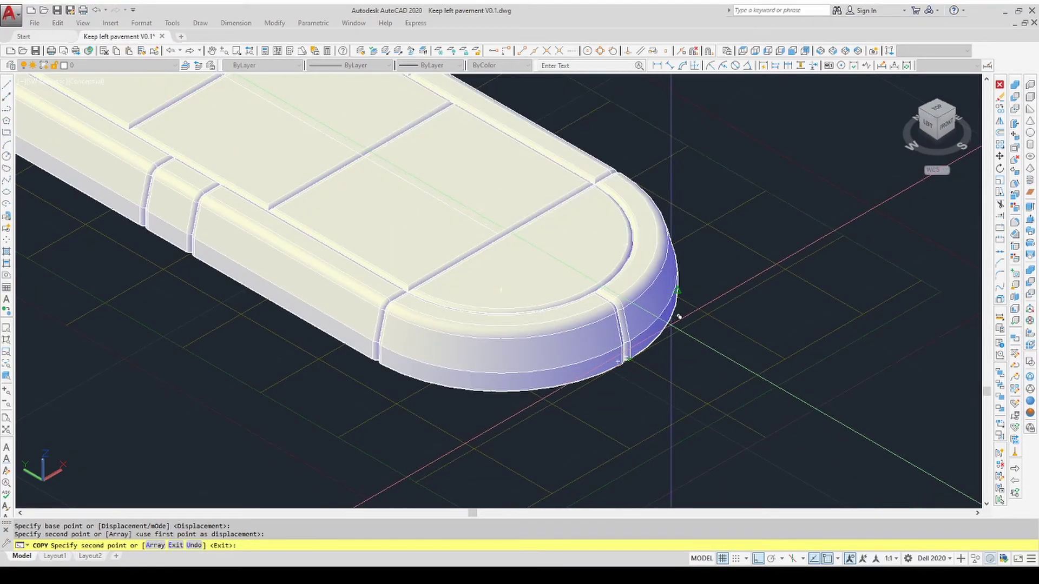
pyautogui.press('Escape')
pyautogui.scroll(-5, 747, 331)
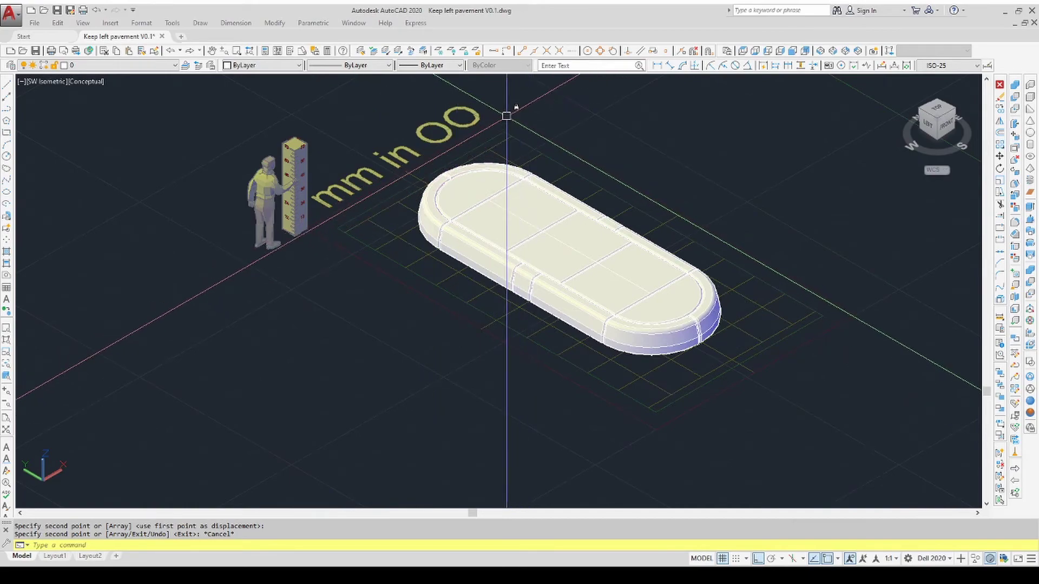
pyautogui.scroll(5, 508, 111)
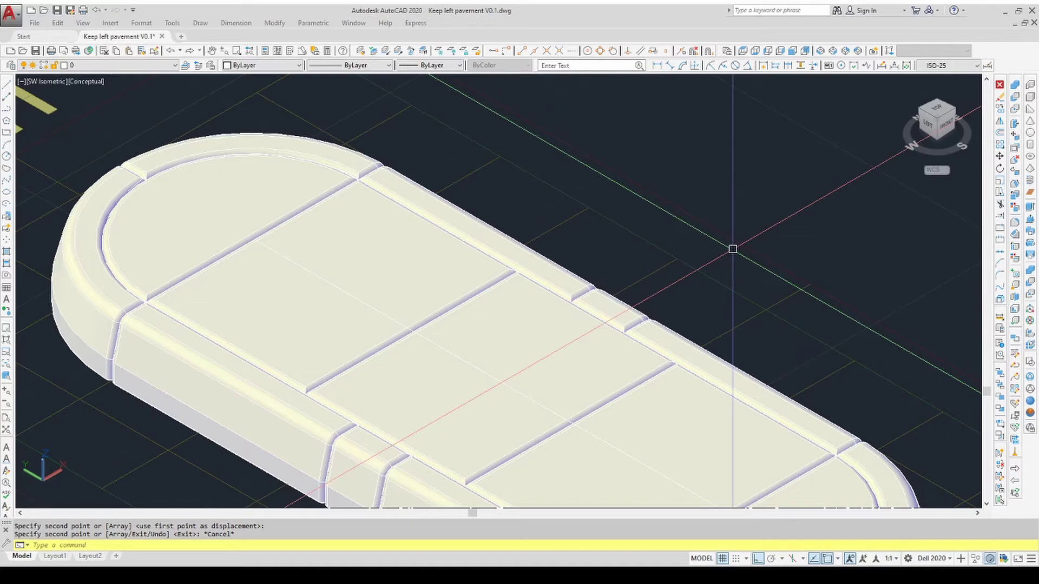
pyautogui.scroll(-5, 732, 238)
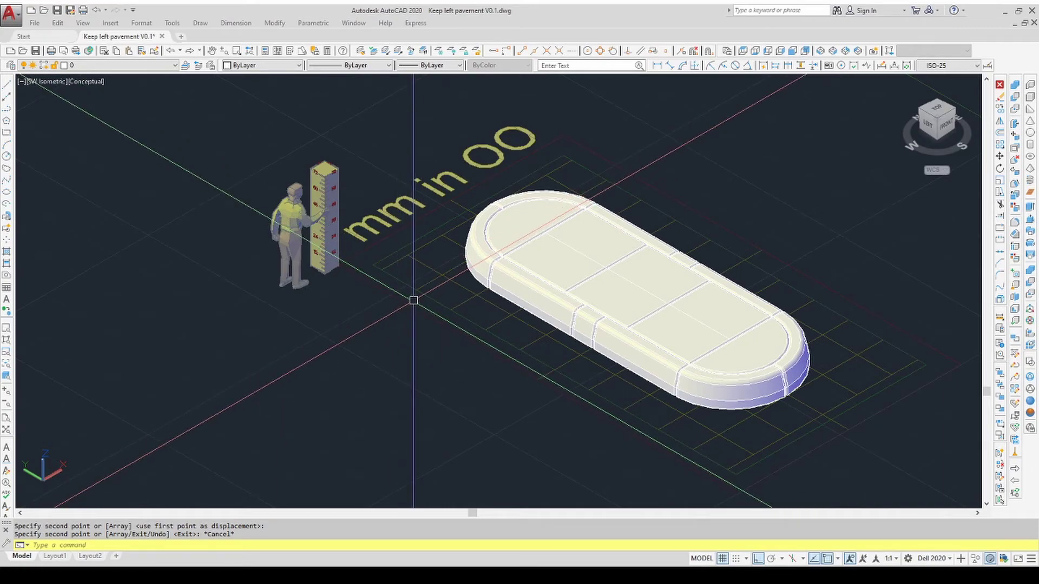
pyautogui.scroll(-2, 501, 244)
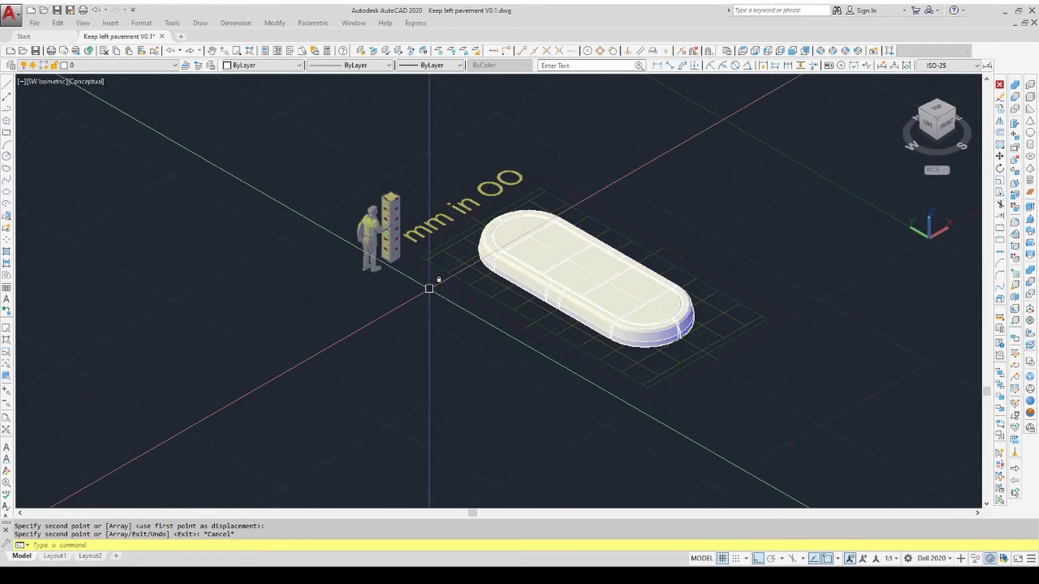
# Scale the pavement copy by 0.33333333 about the print grid corner.
pyautogui.click(428, 136)
pyautogui.click(728, 374)
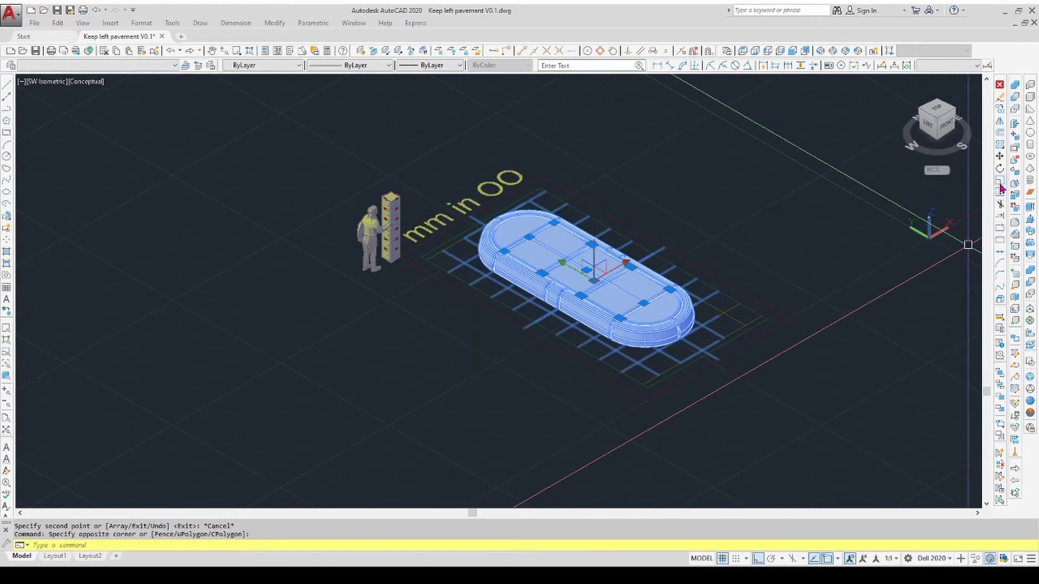
pyautogui.click(1001, 204)
pyautogui.scroll(3, 705, 341)
pyautogui.scroll(3, 675, 337)
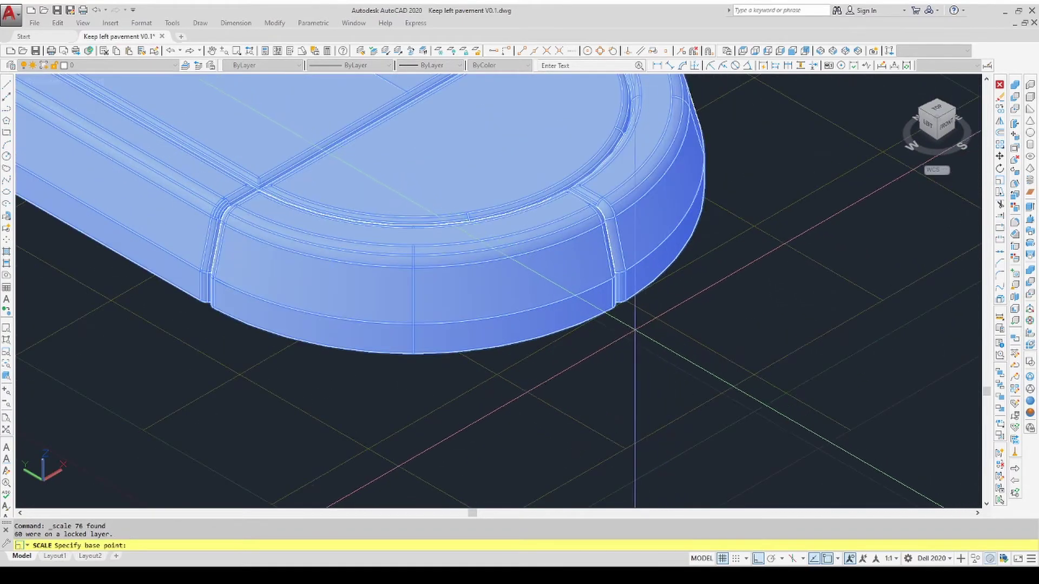
pyautogui.click(797, 394)
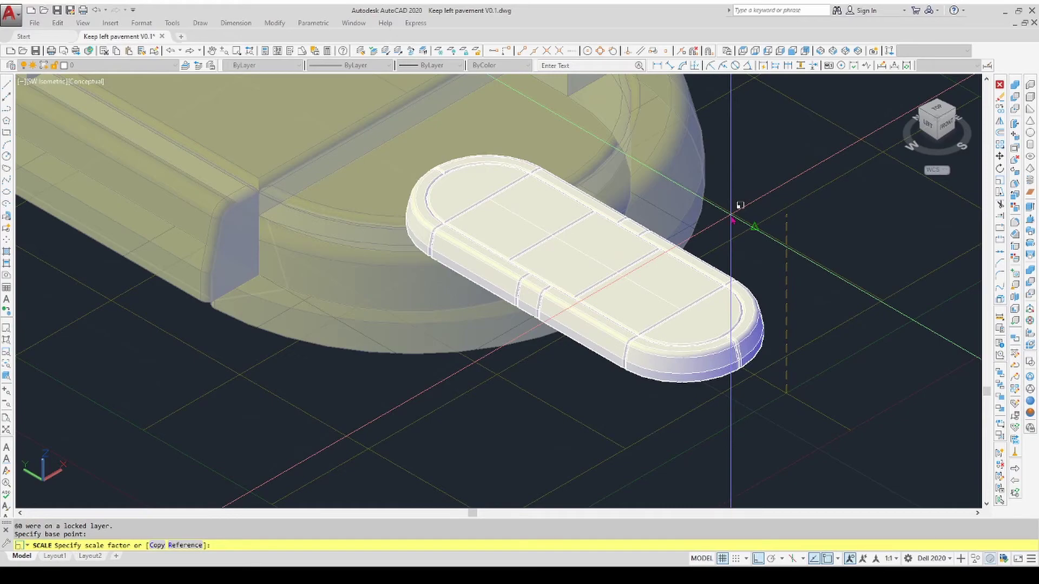
pyautogui.write('.33333333')
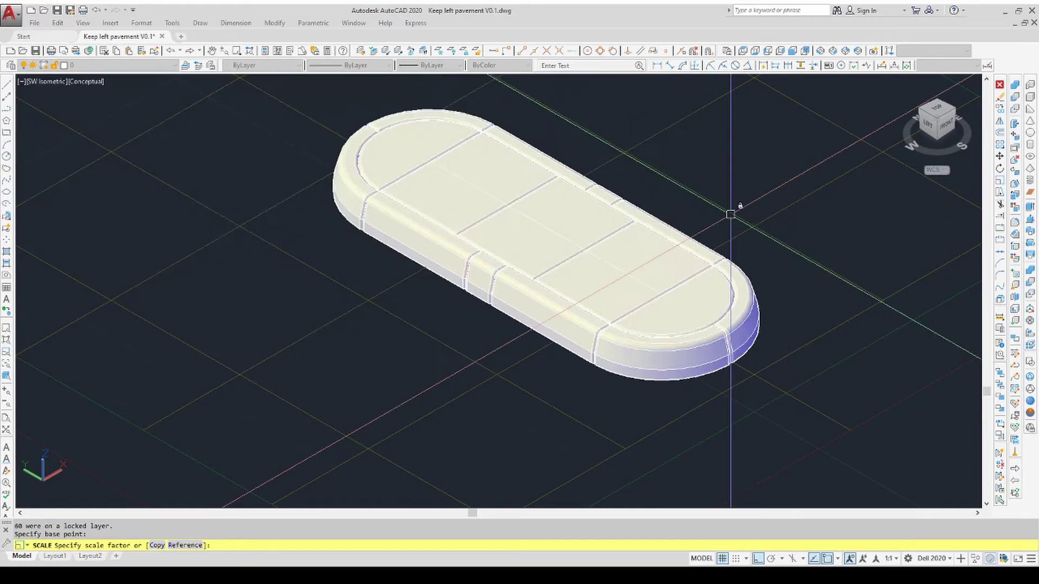
pyautogui.press('Return')
pyautogui.scroll(-5, 704, 268)
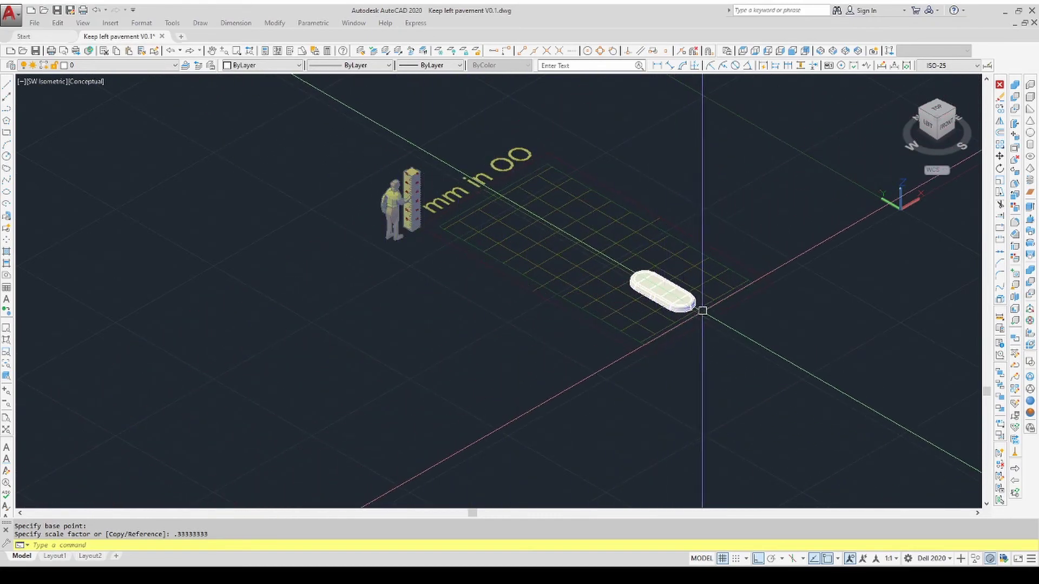
pyautogui.scroll(7, 695, 305)
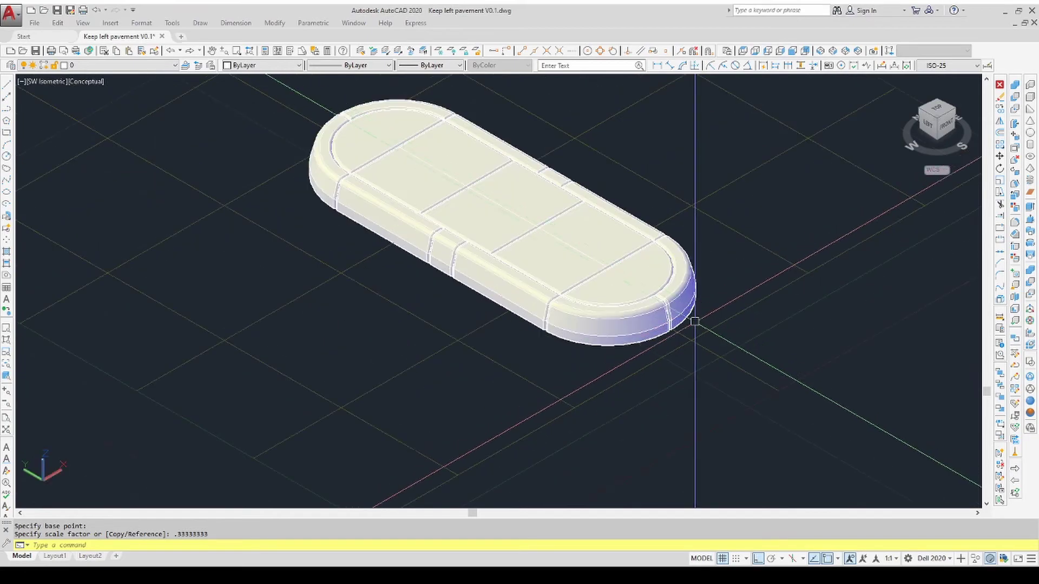
pyautogui.scroll(-3, 692, 343)
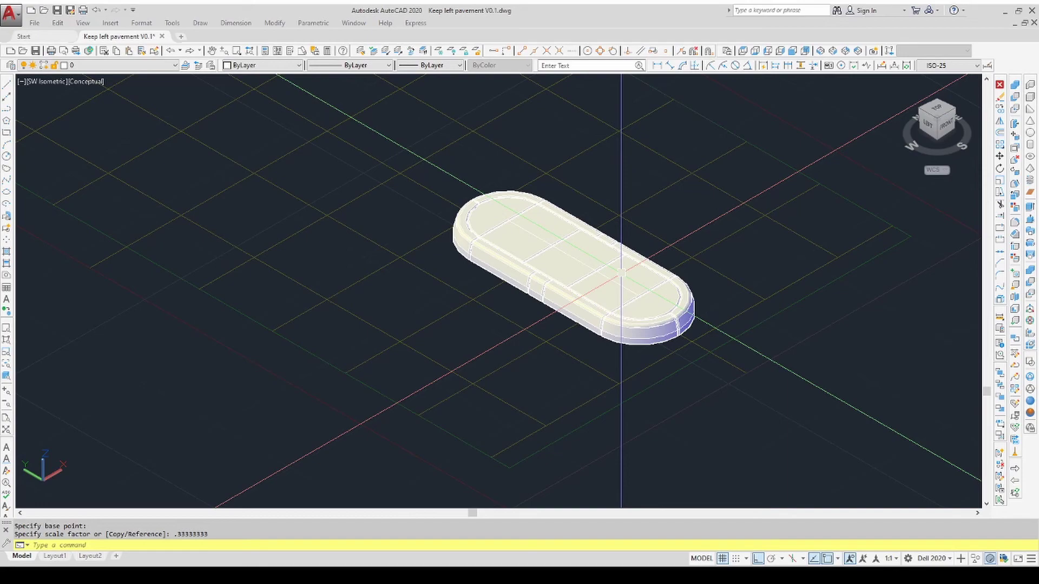
# Export the scaled pavement island solid to an STL file via File > Export.
pyautogui.click(34, 24)
pyautogui.click(62, 178)
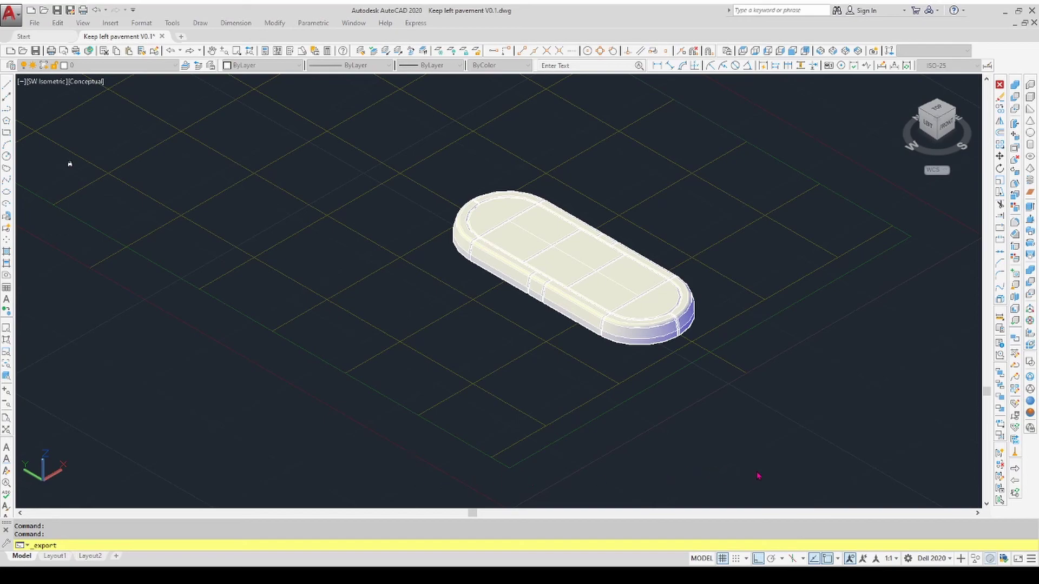
pyautogui.press('Return')
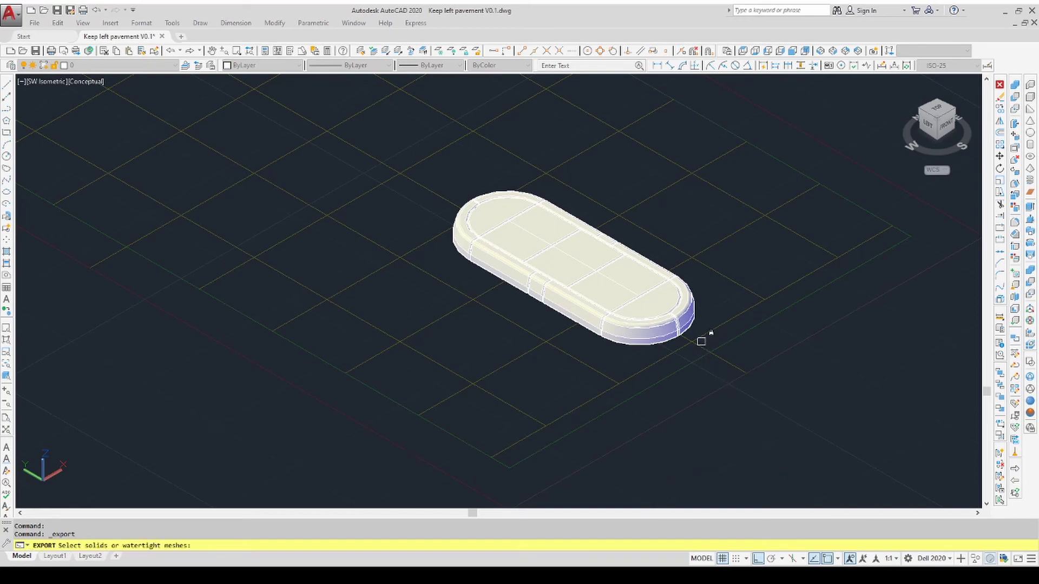
pyautogui.click(440, 167)
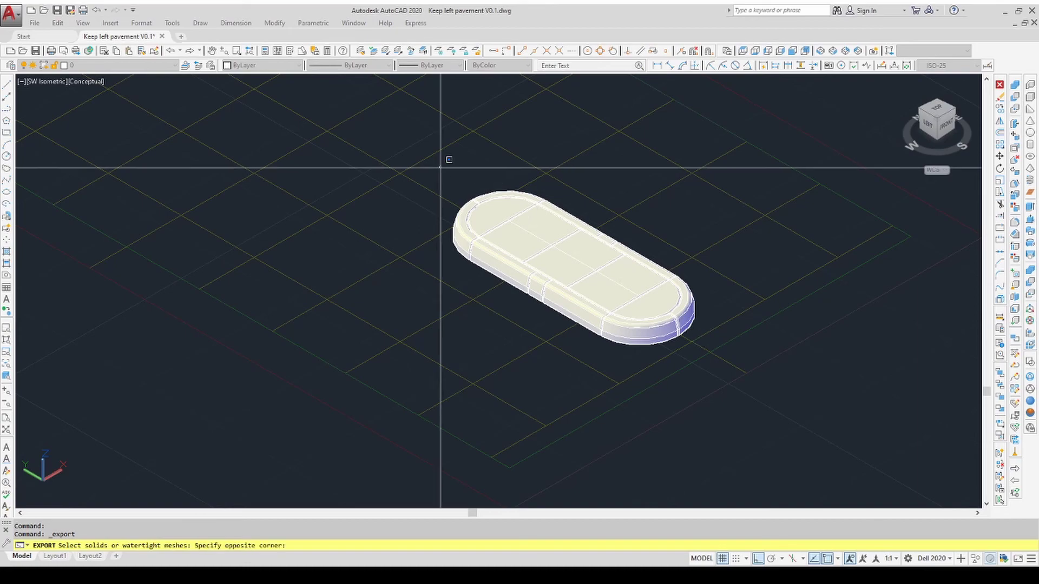
pyautogui.click(725, 373)
pyautogui.press('Return')
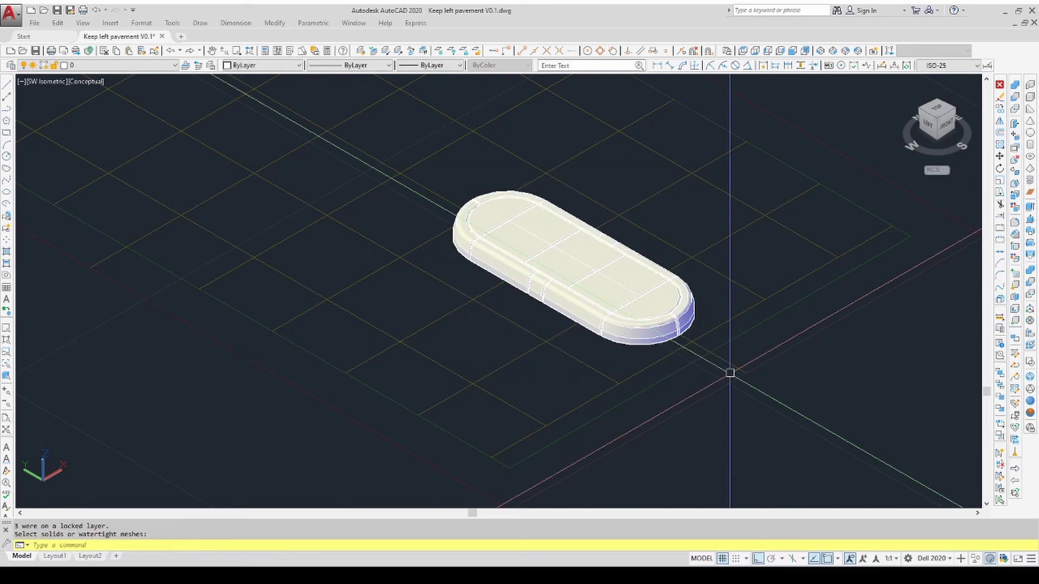